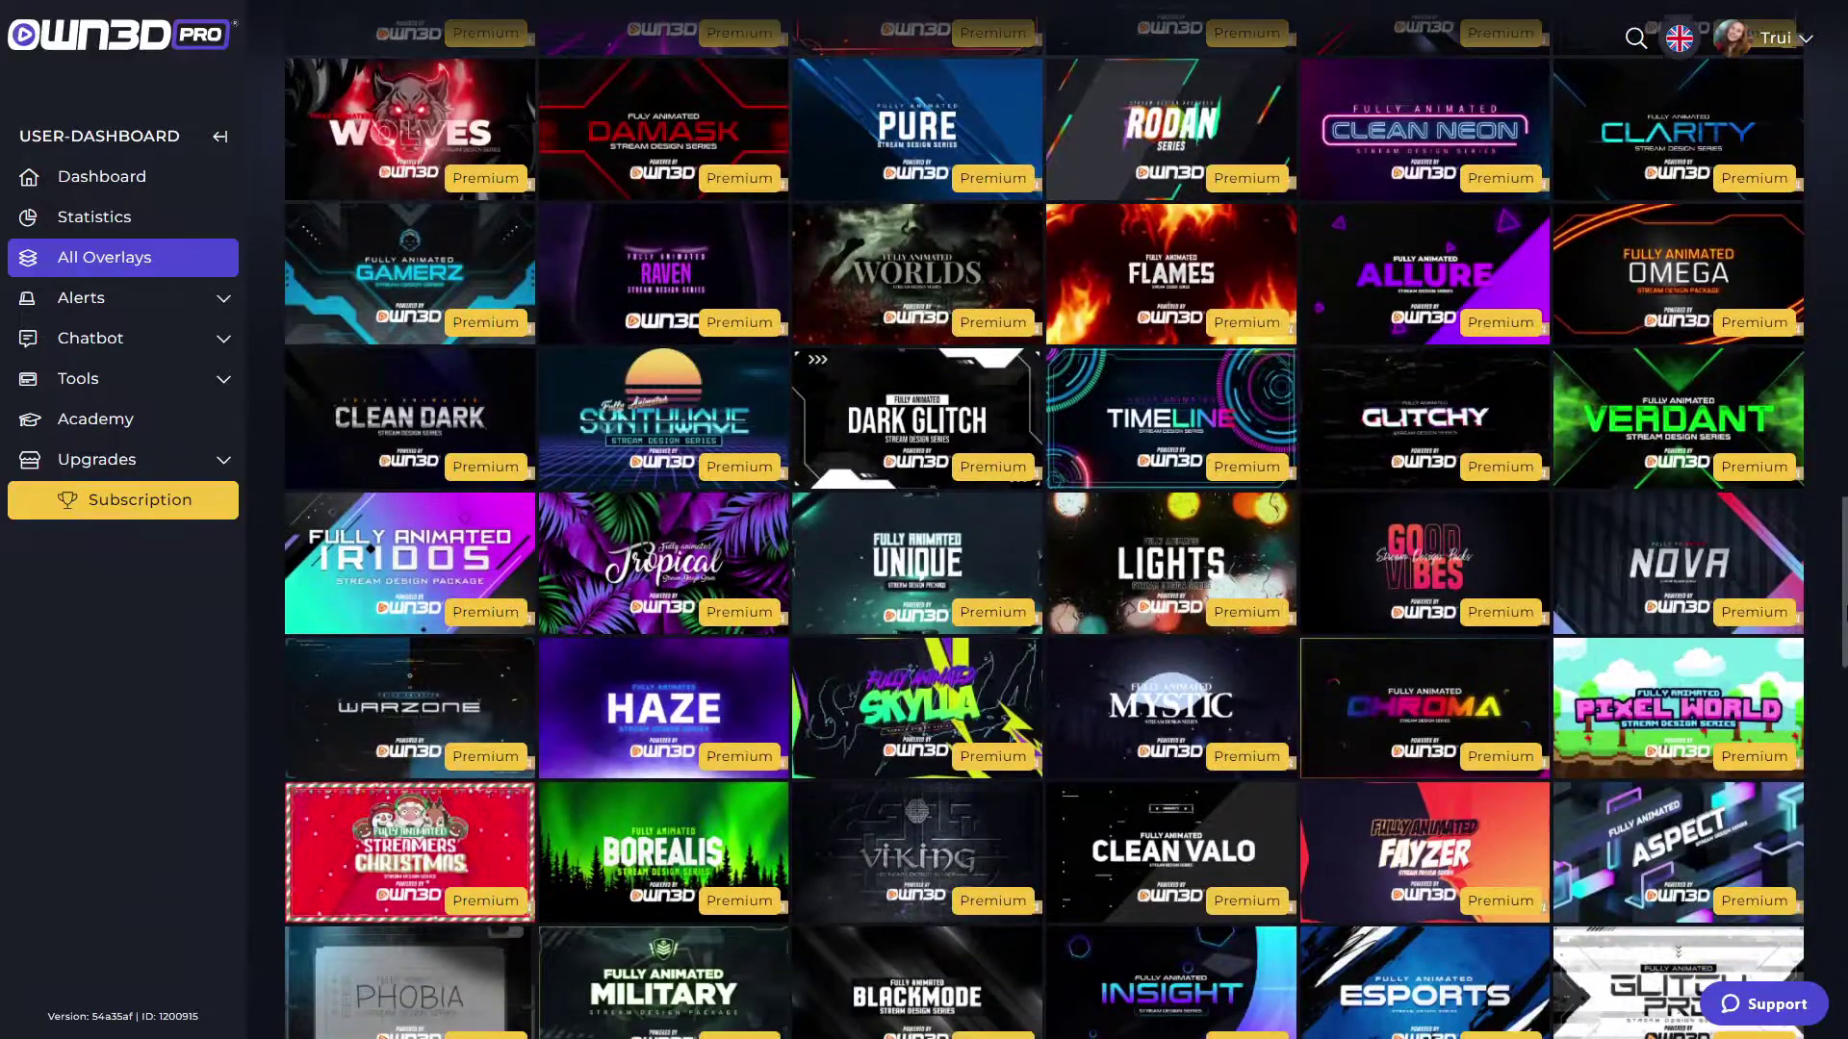
Create a new 1920×1080 document with a transparent background
scroll(1045, 520, "down", 3)
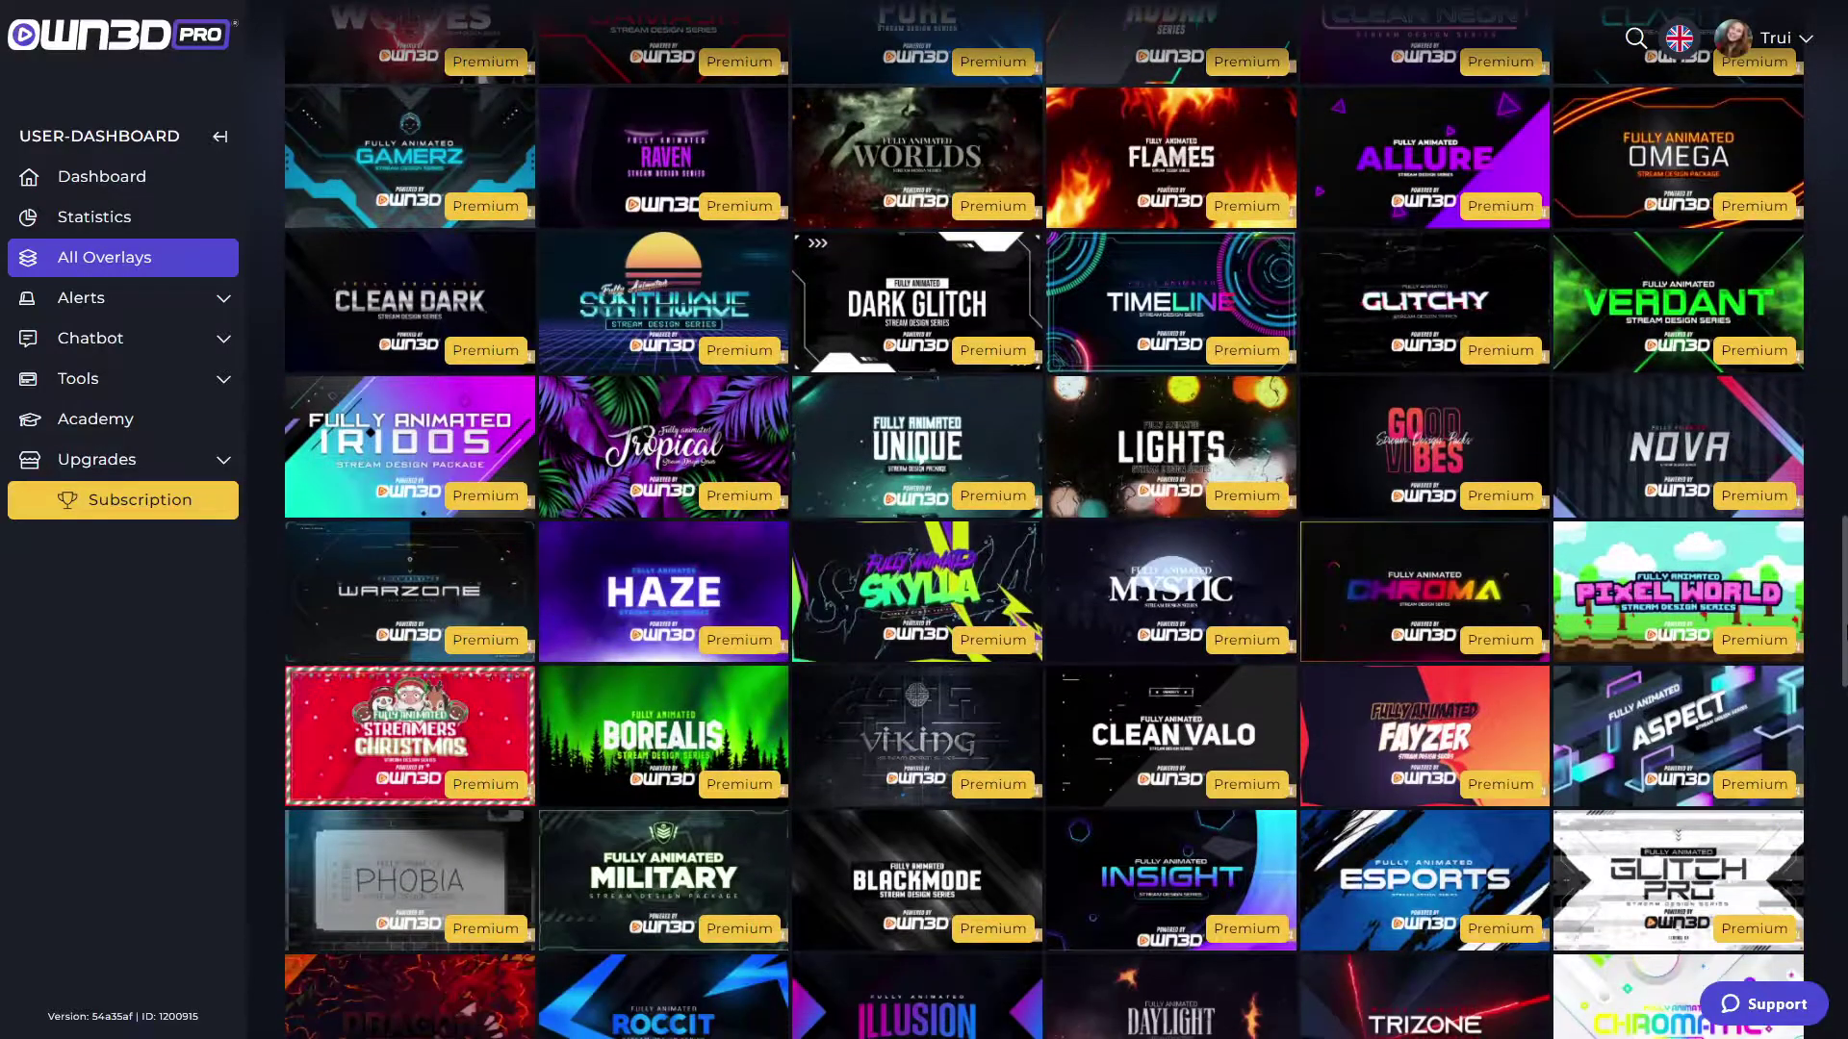
scroll(1044, 520, "down", 3)
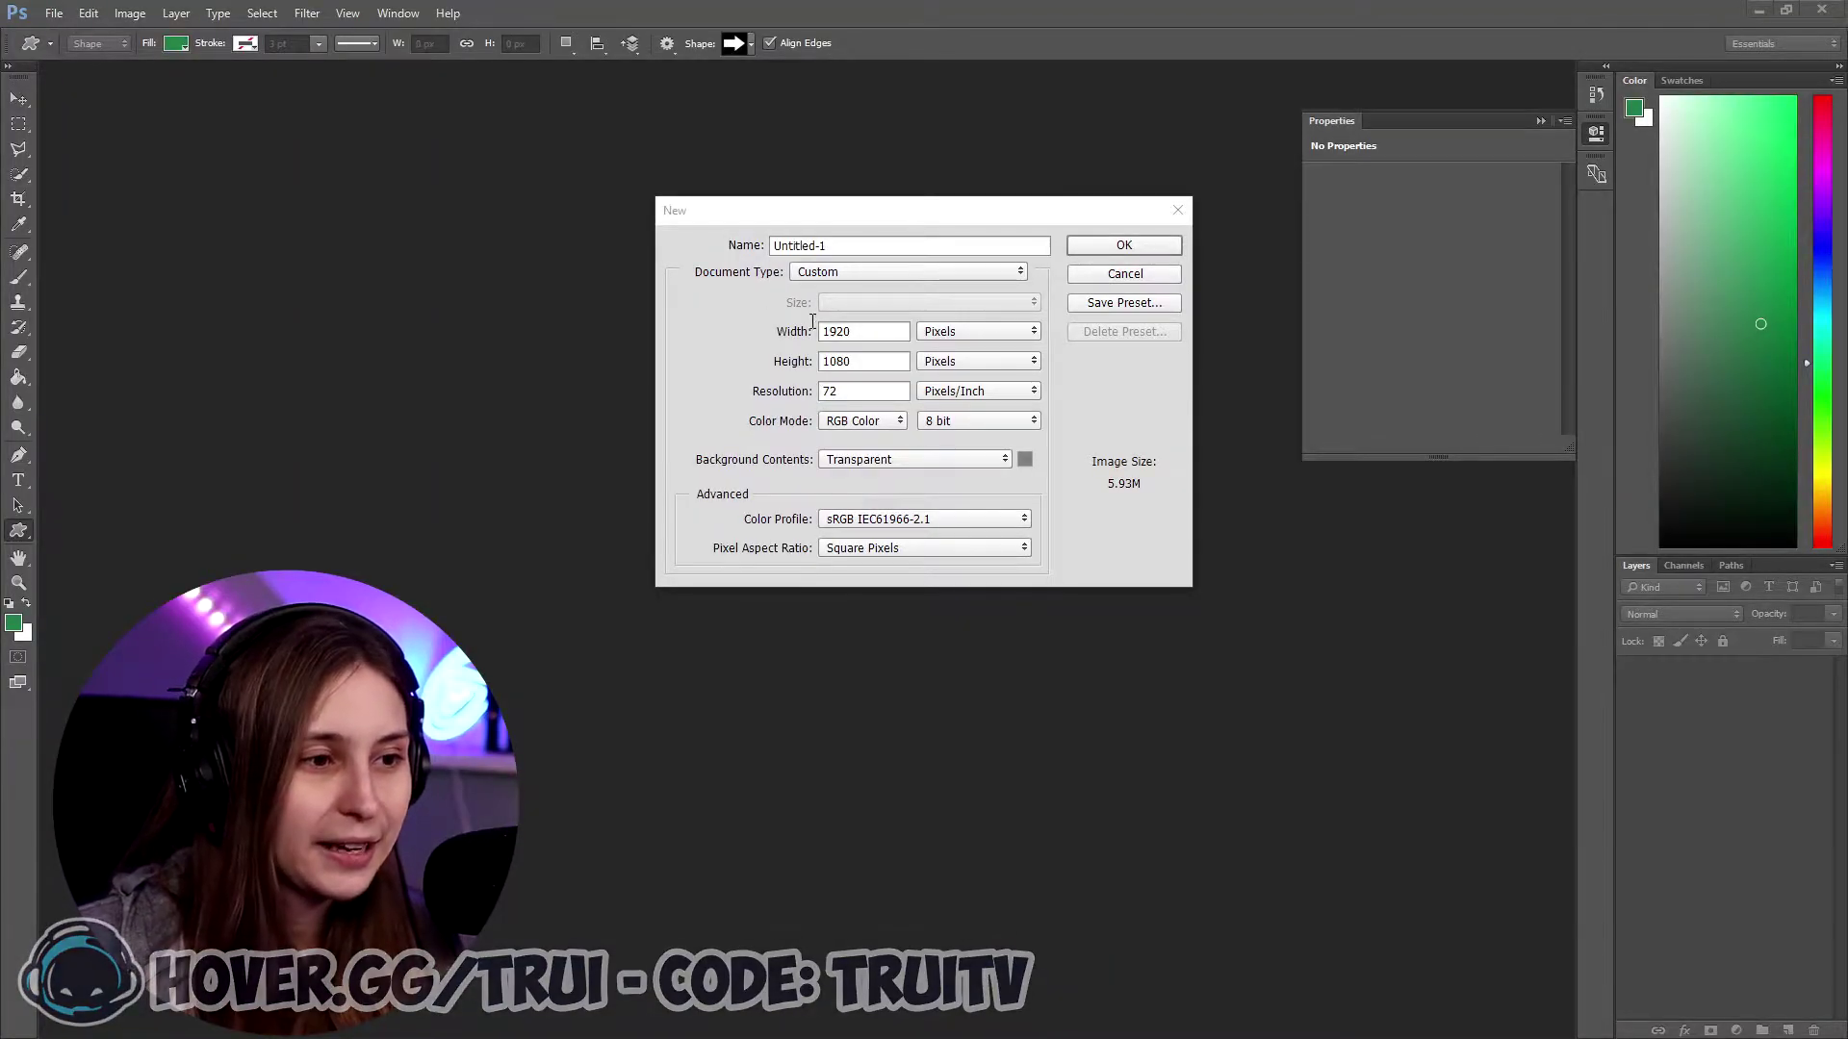
left_click(1107, 248)
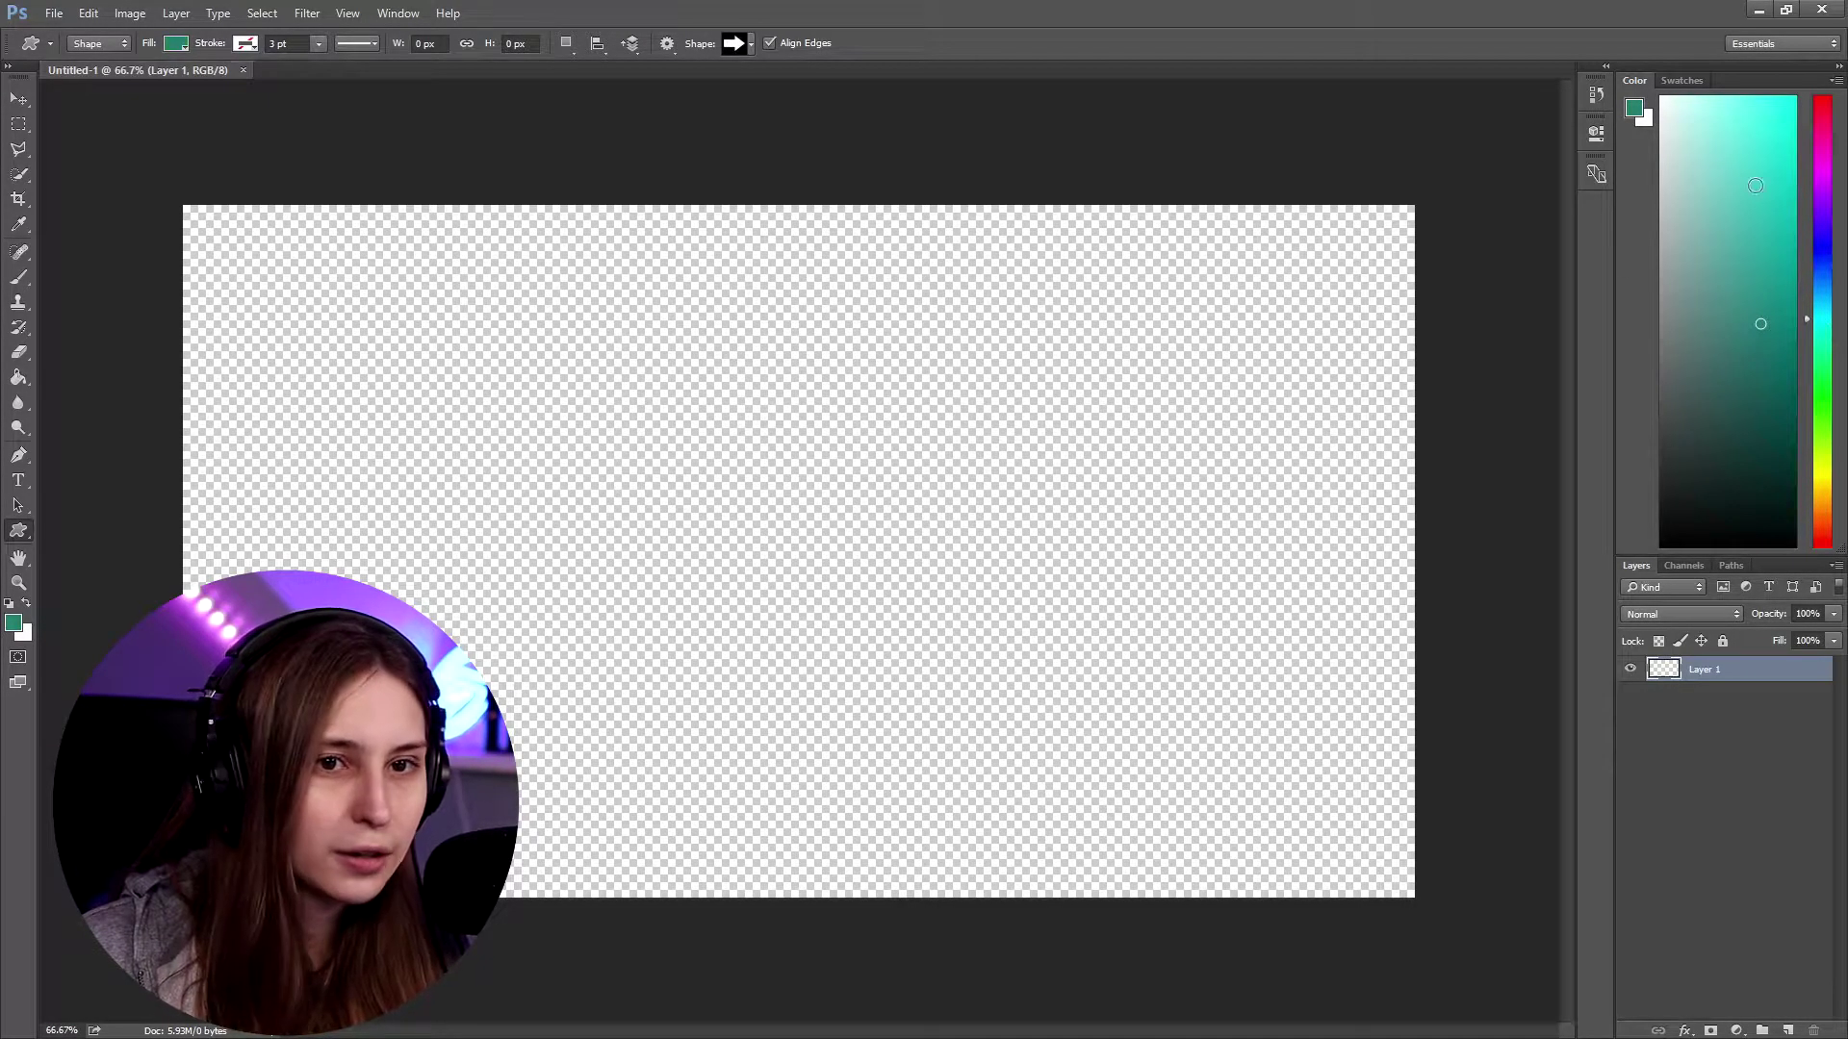
Fill Layer 1 with solid cyan using the Paint Bucket tool
left_click(23, 380)
left_click(560, 396)
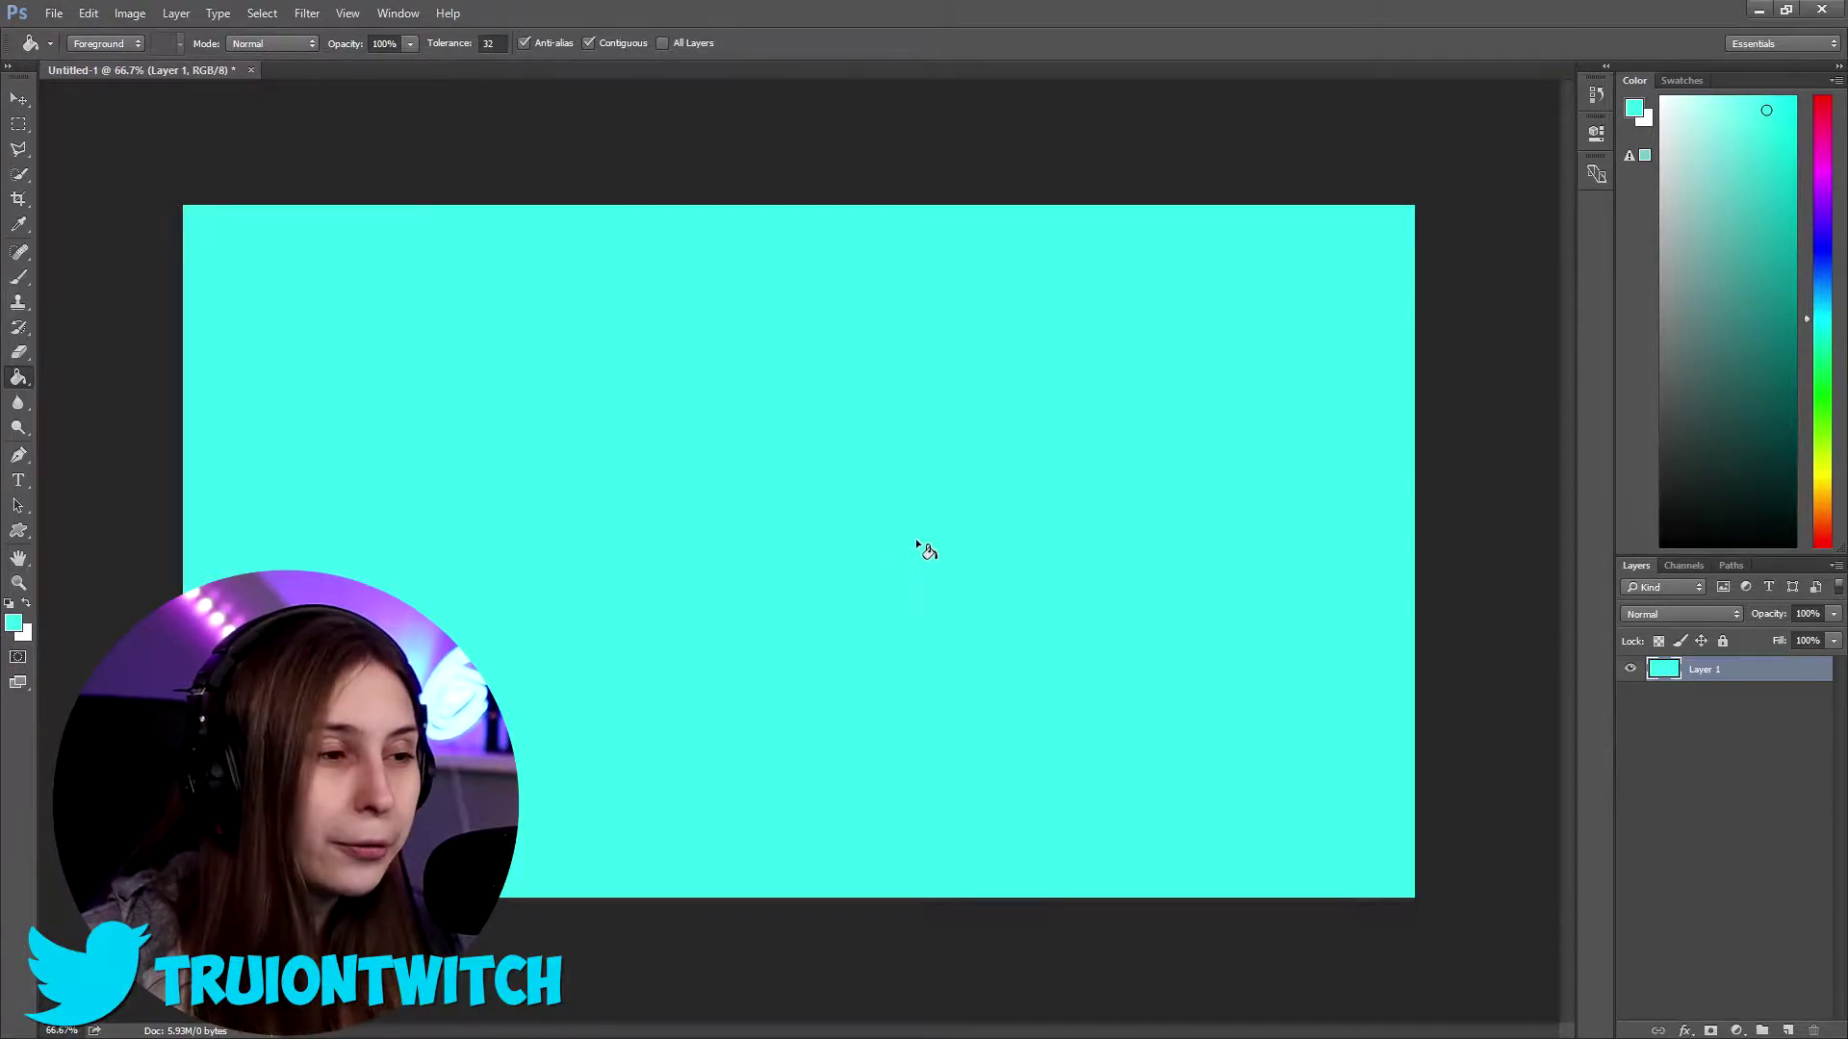
key("v")
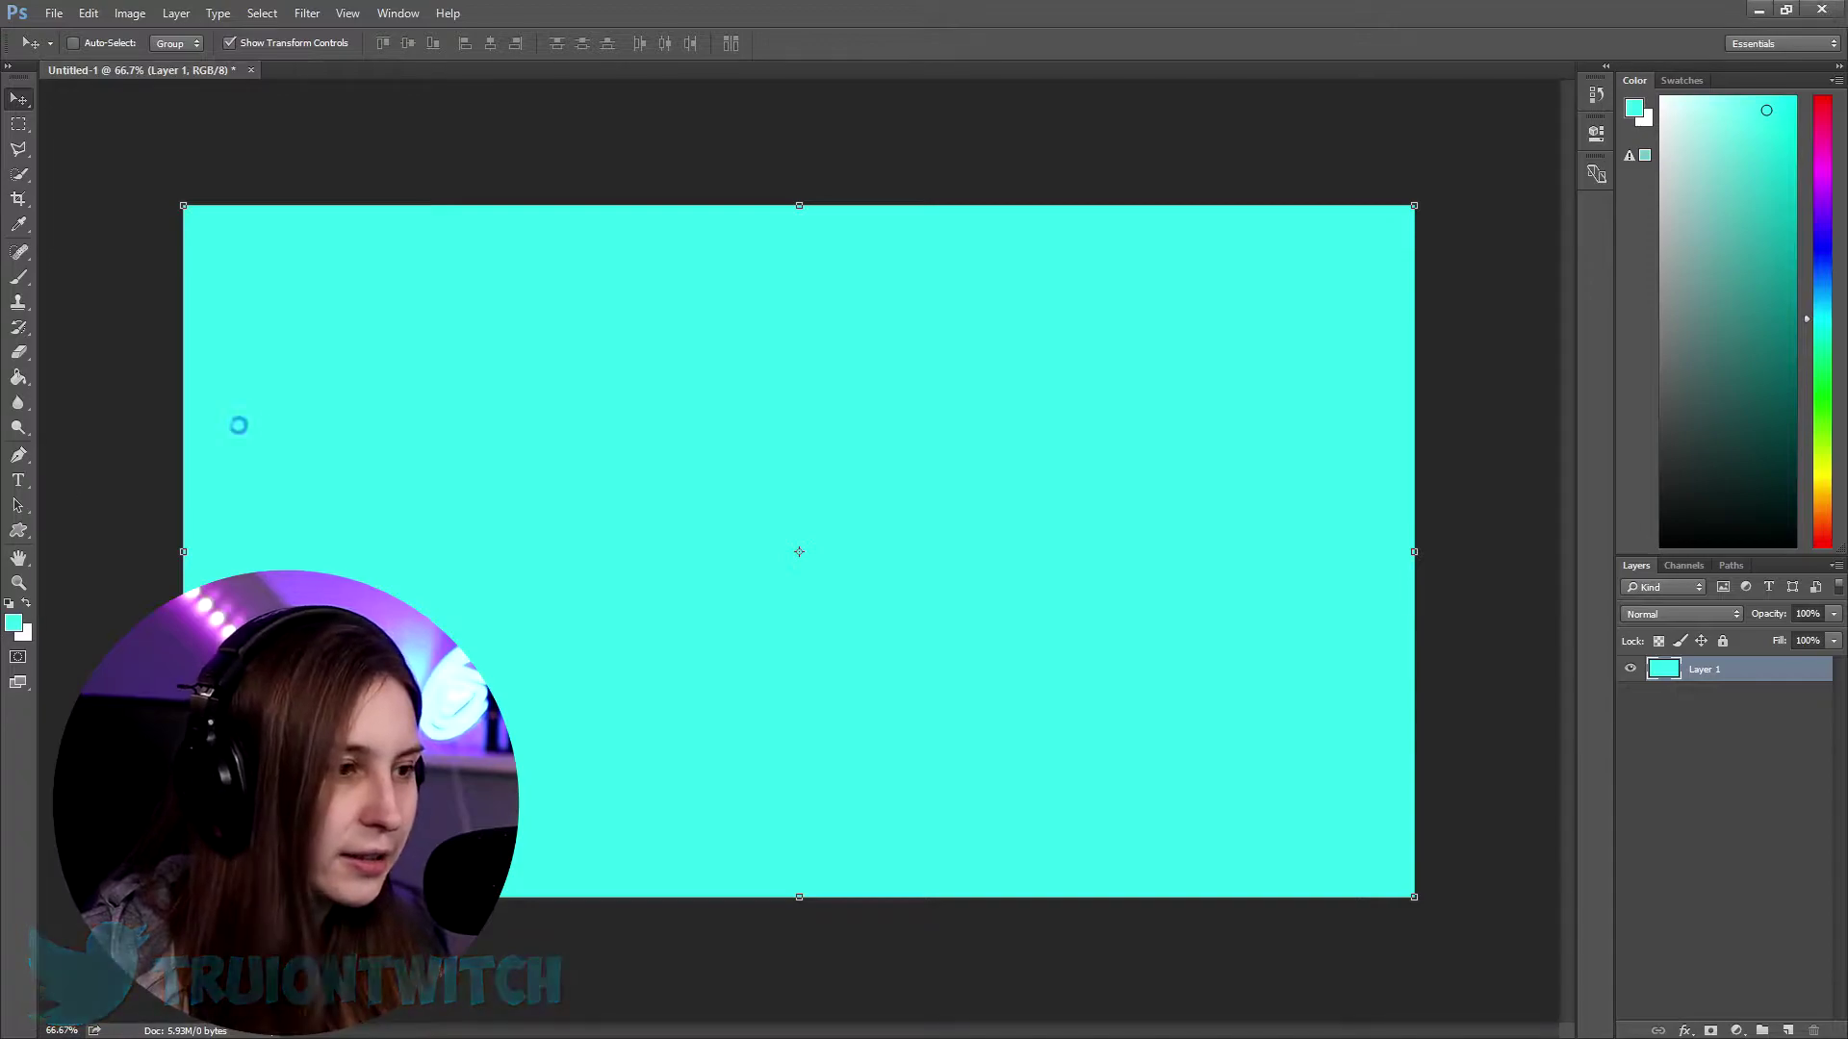
Scale the placed cow emote to about 1518%, commit it, and move it to the top-left
left_click_drag(817, 535, 1054, 299)
left_click(683, 45)
left_click_drag(982, 470, 406, 381)
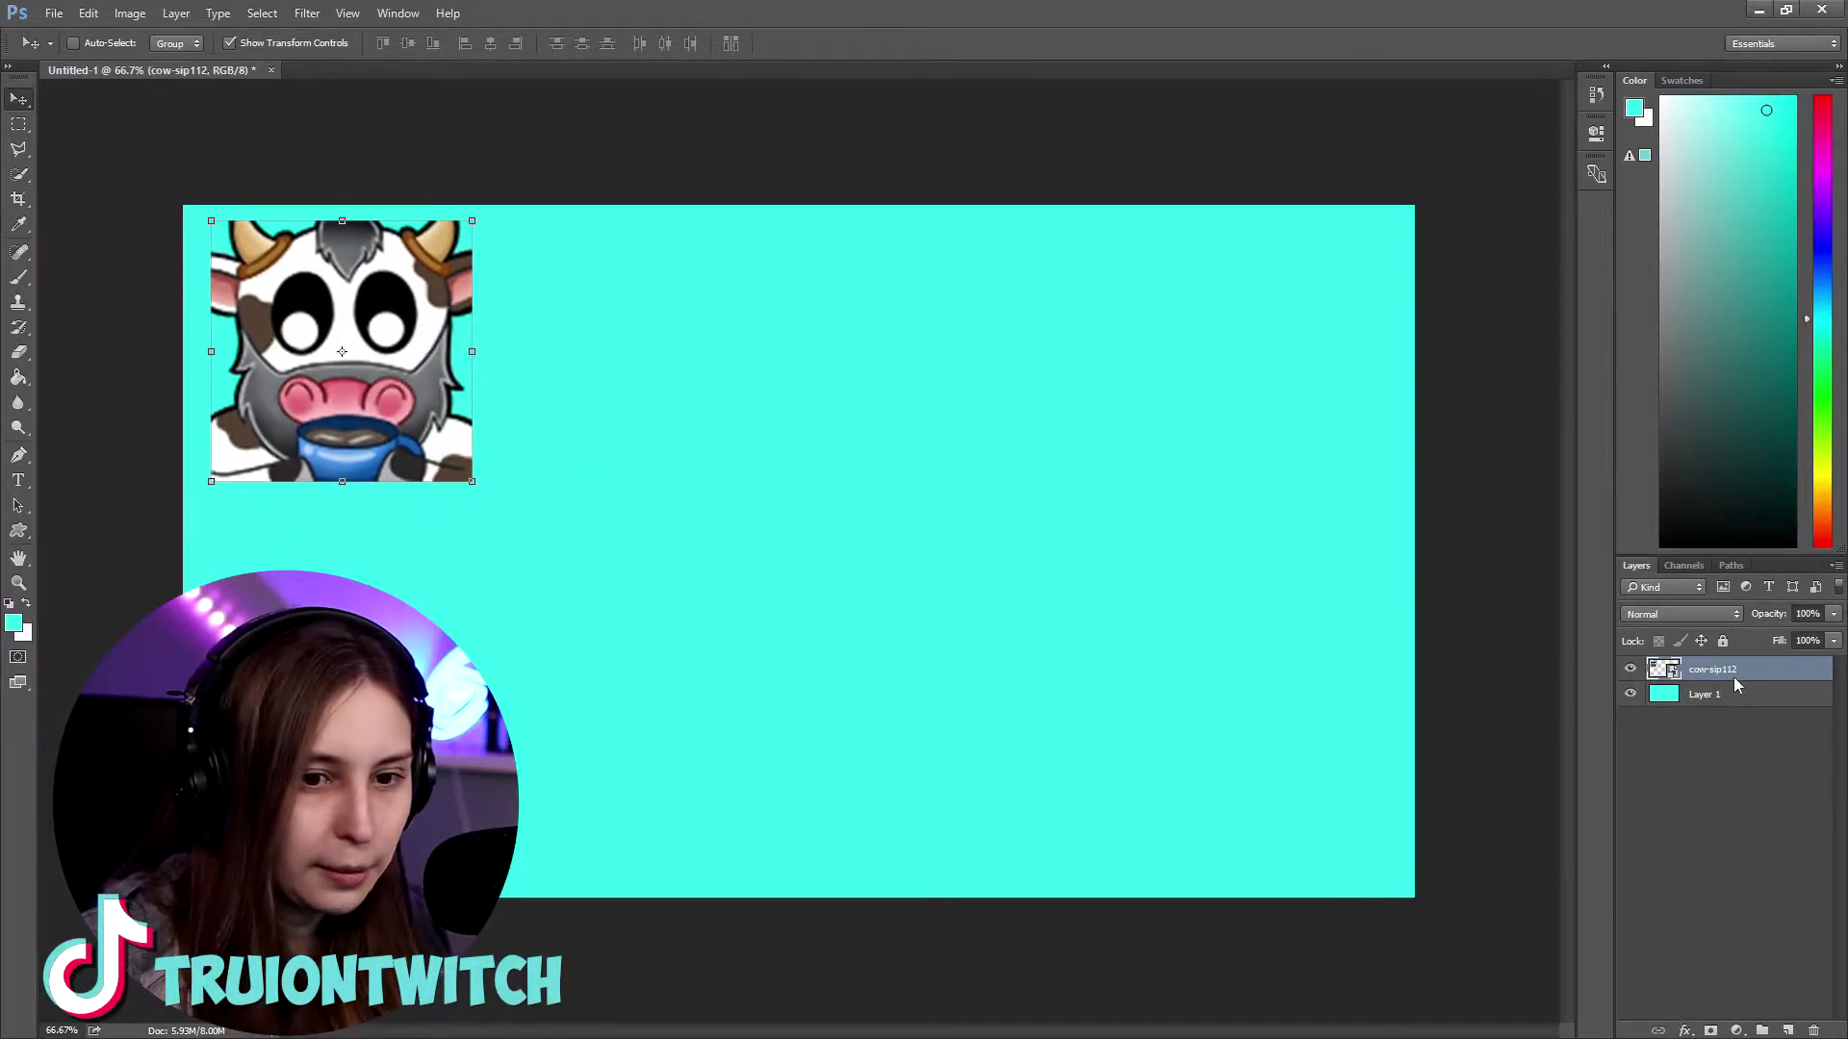
Duplicate the cow into two evenly spaced rows of four across the canvas
left_click_drag(419, 322, 725, 321)
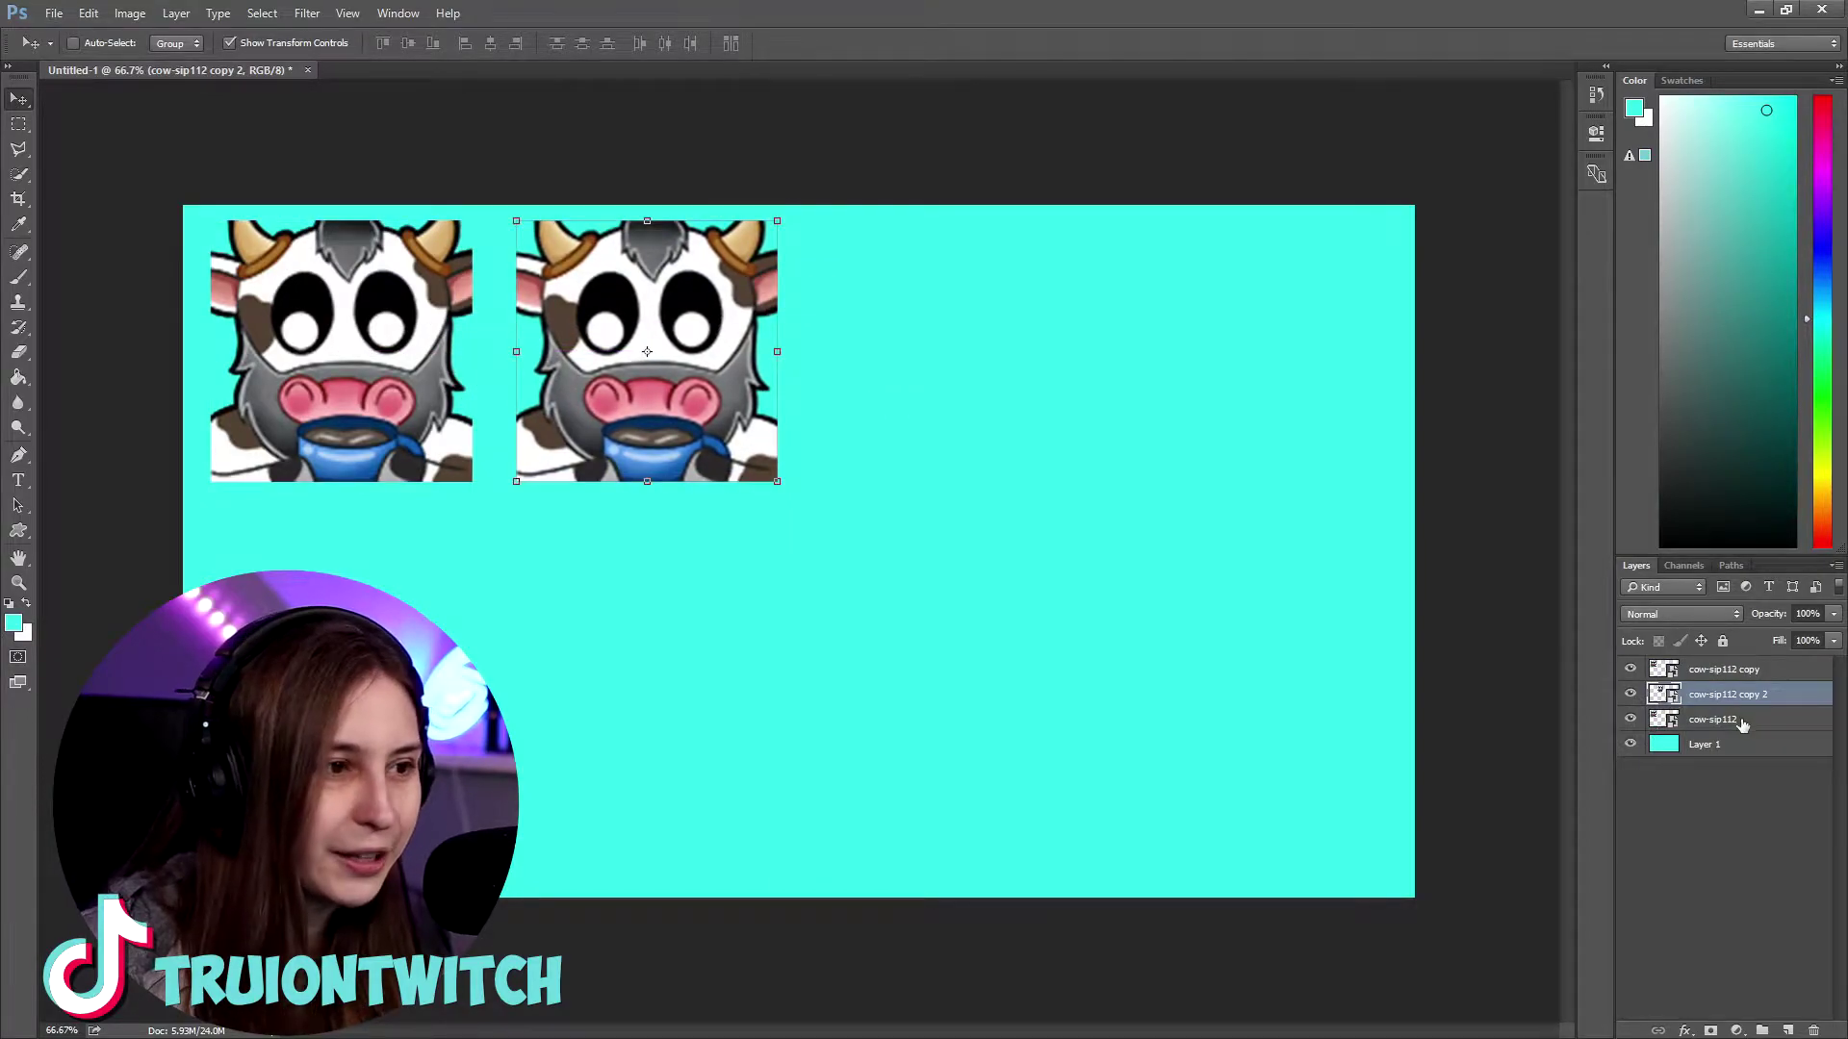
left_click_drag(453, 356, 1283, 352)
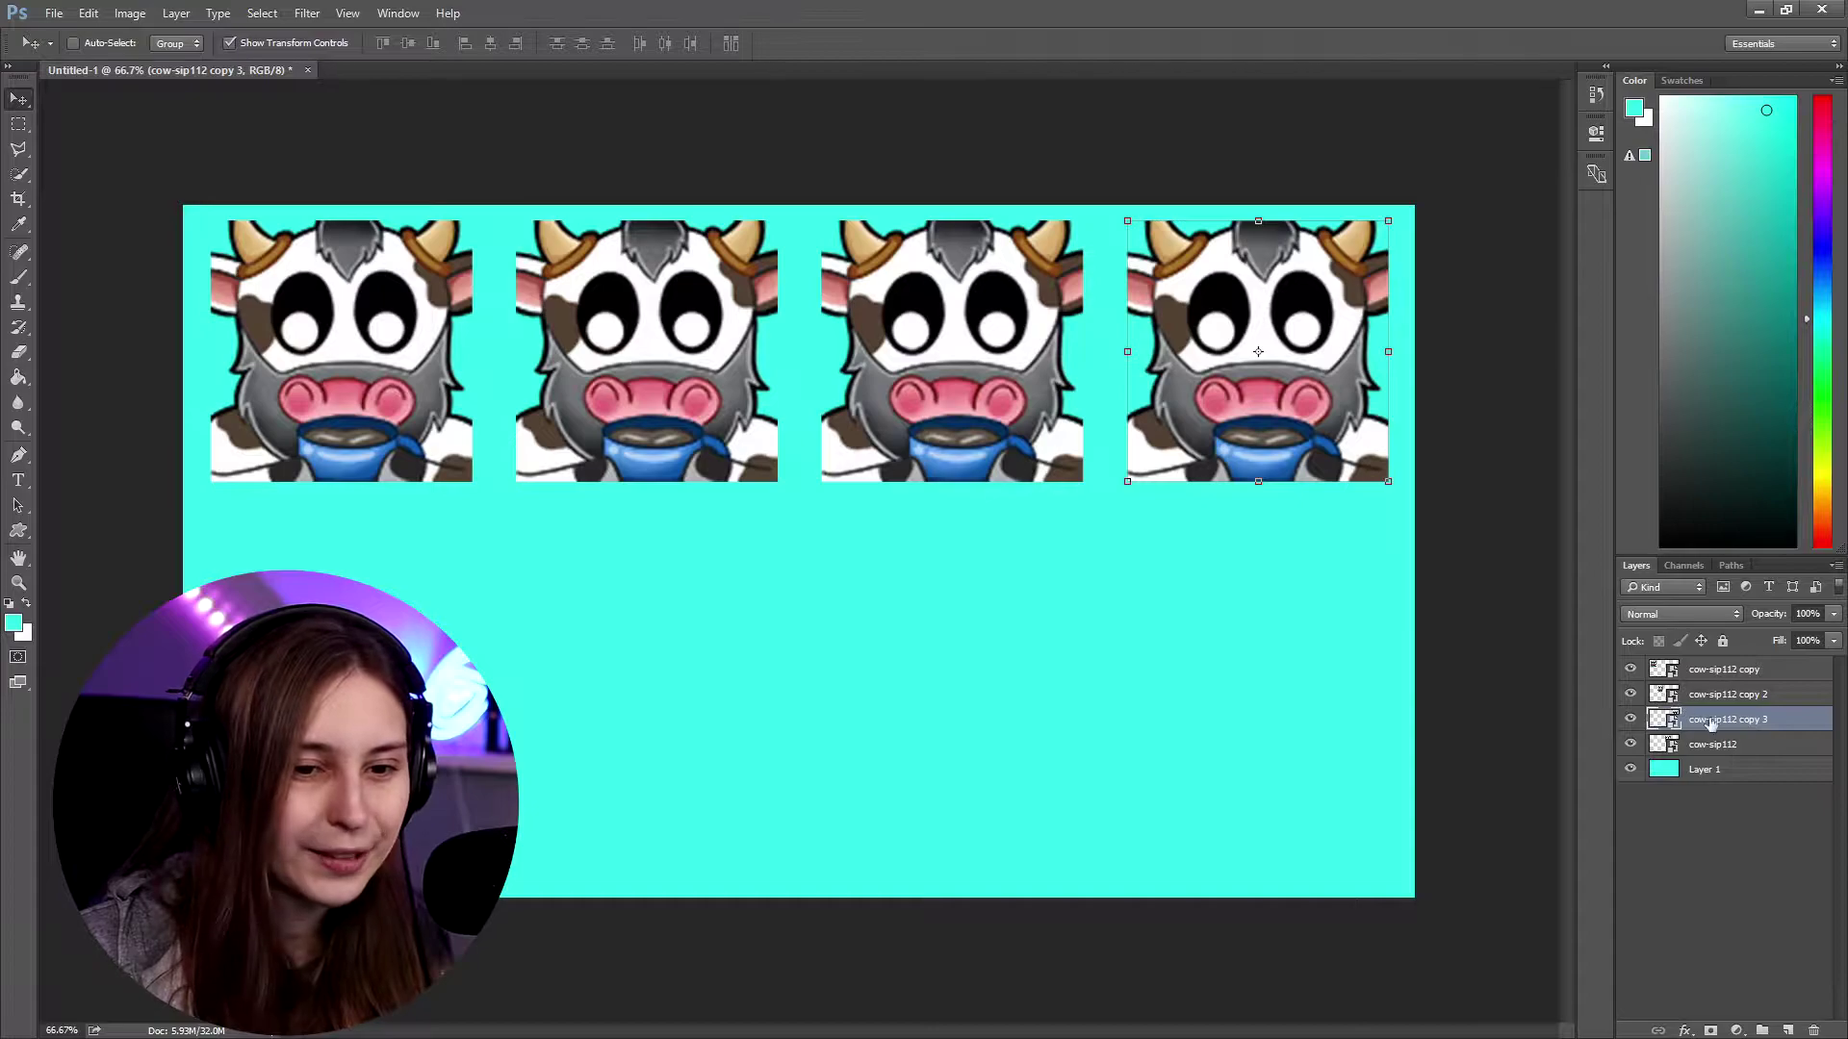
key("ctrl+j")
left_click_drag(1299, 318, 1296, 691)
left_click_drag(1296, 691, 1296, 705)
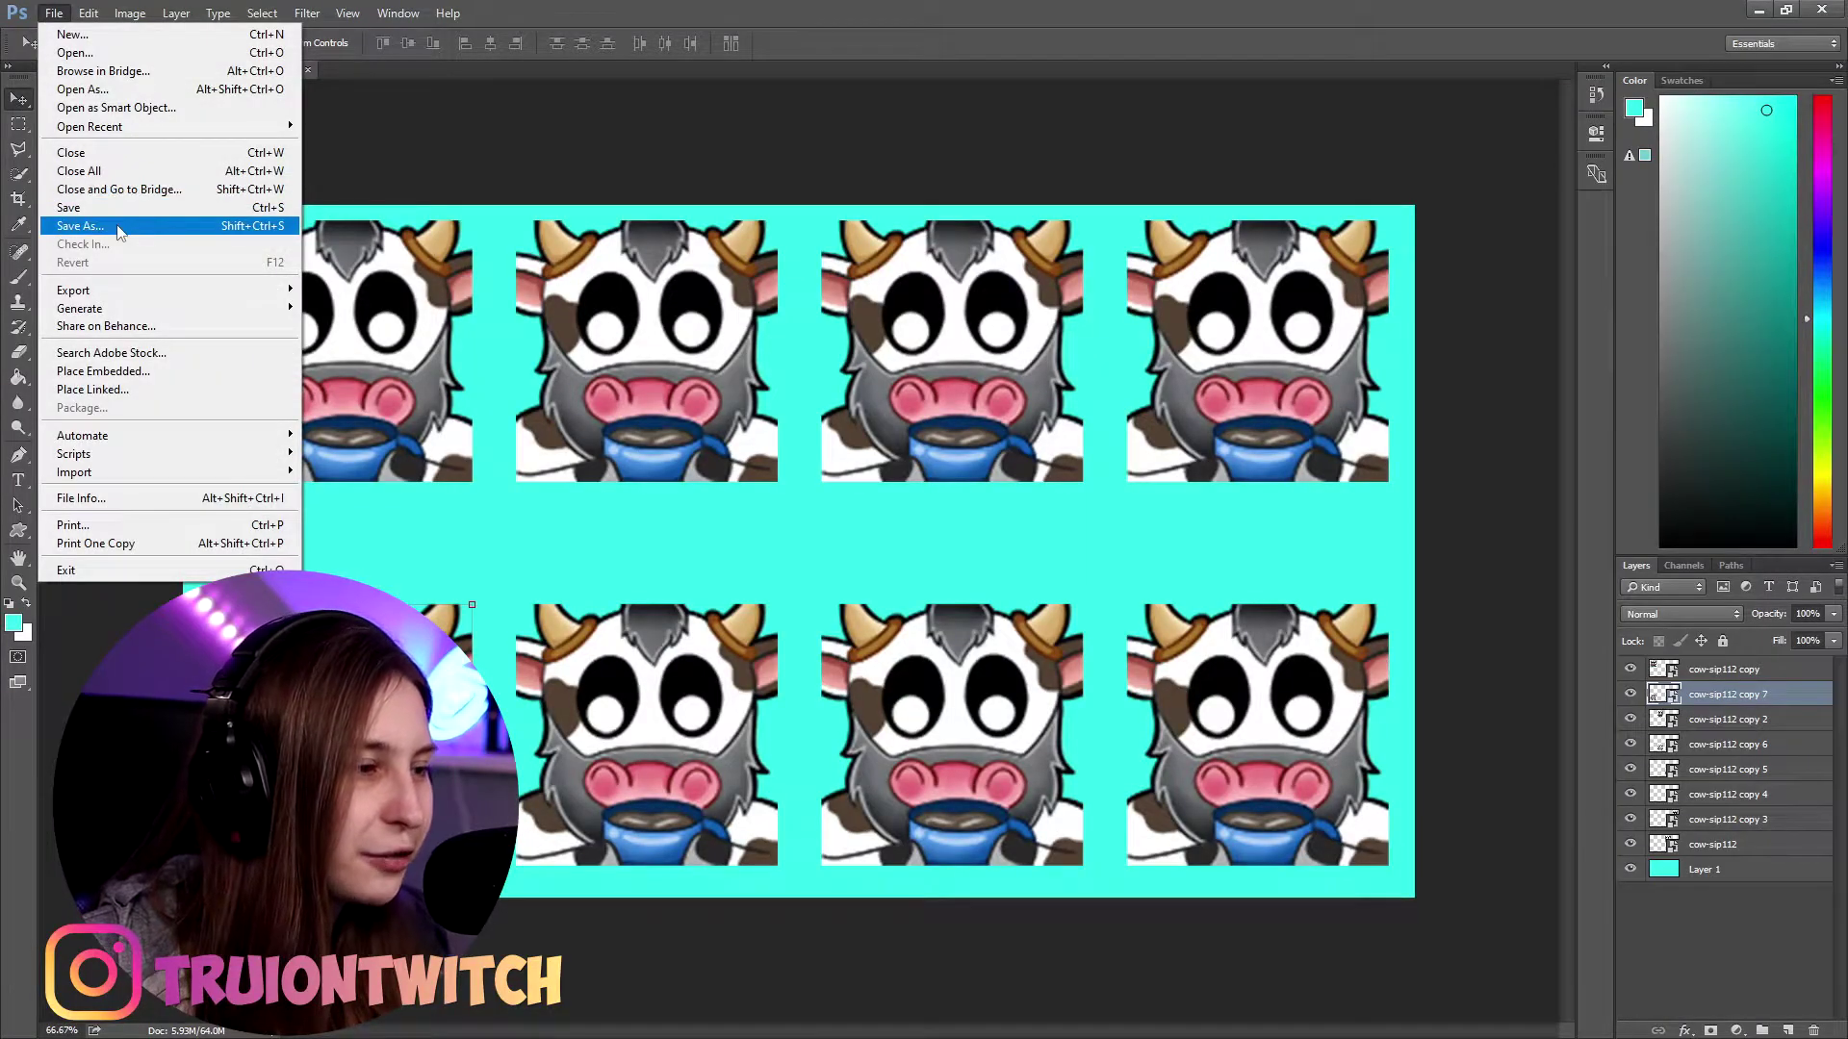
Start Save As and go to This PC > Desktop as the save location
left_click(80, 225)
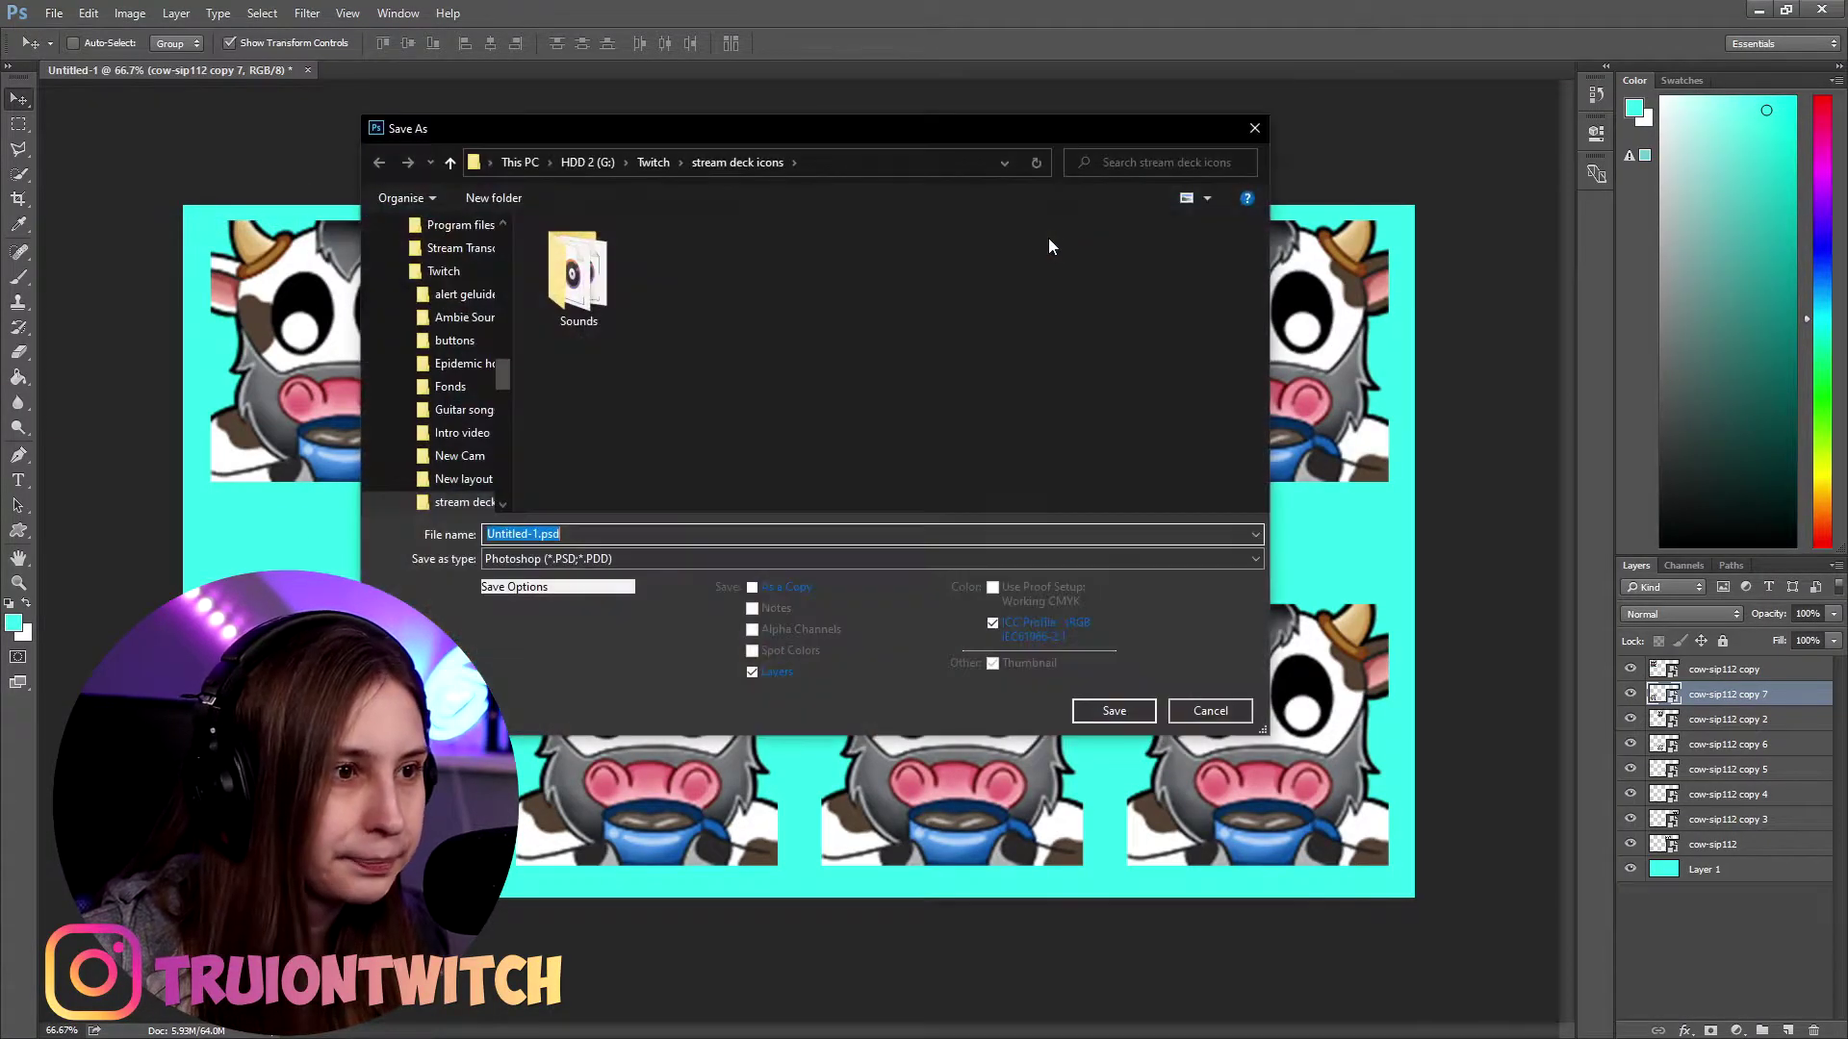
left_click(514, 164)
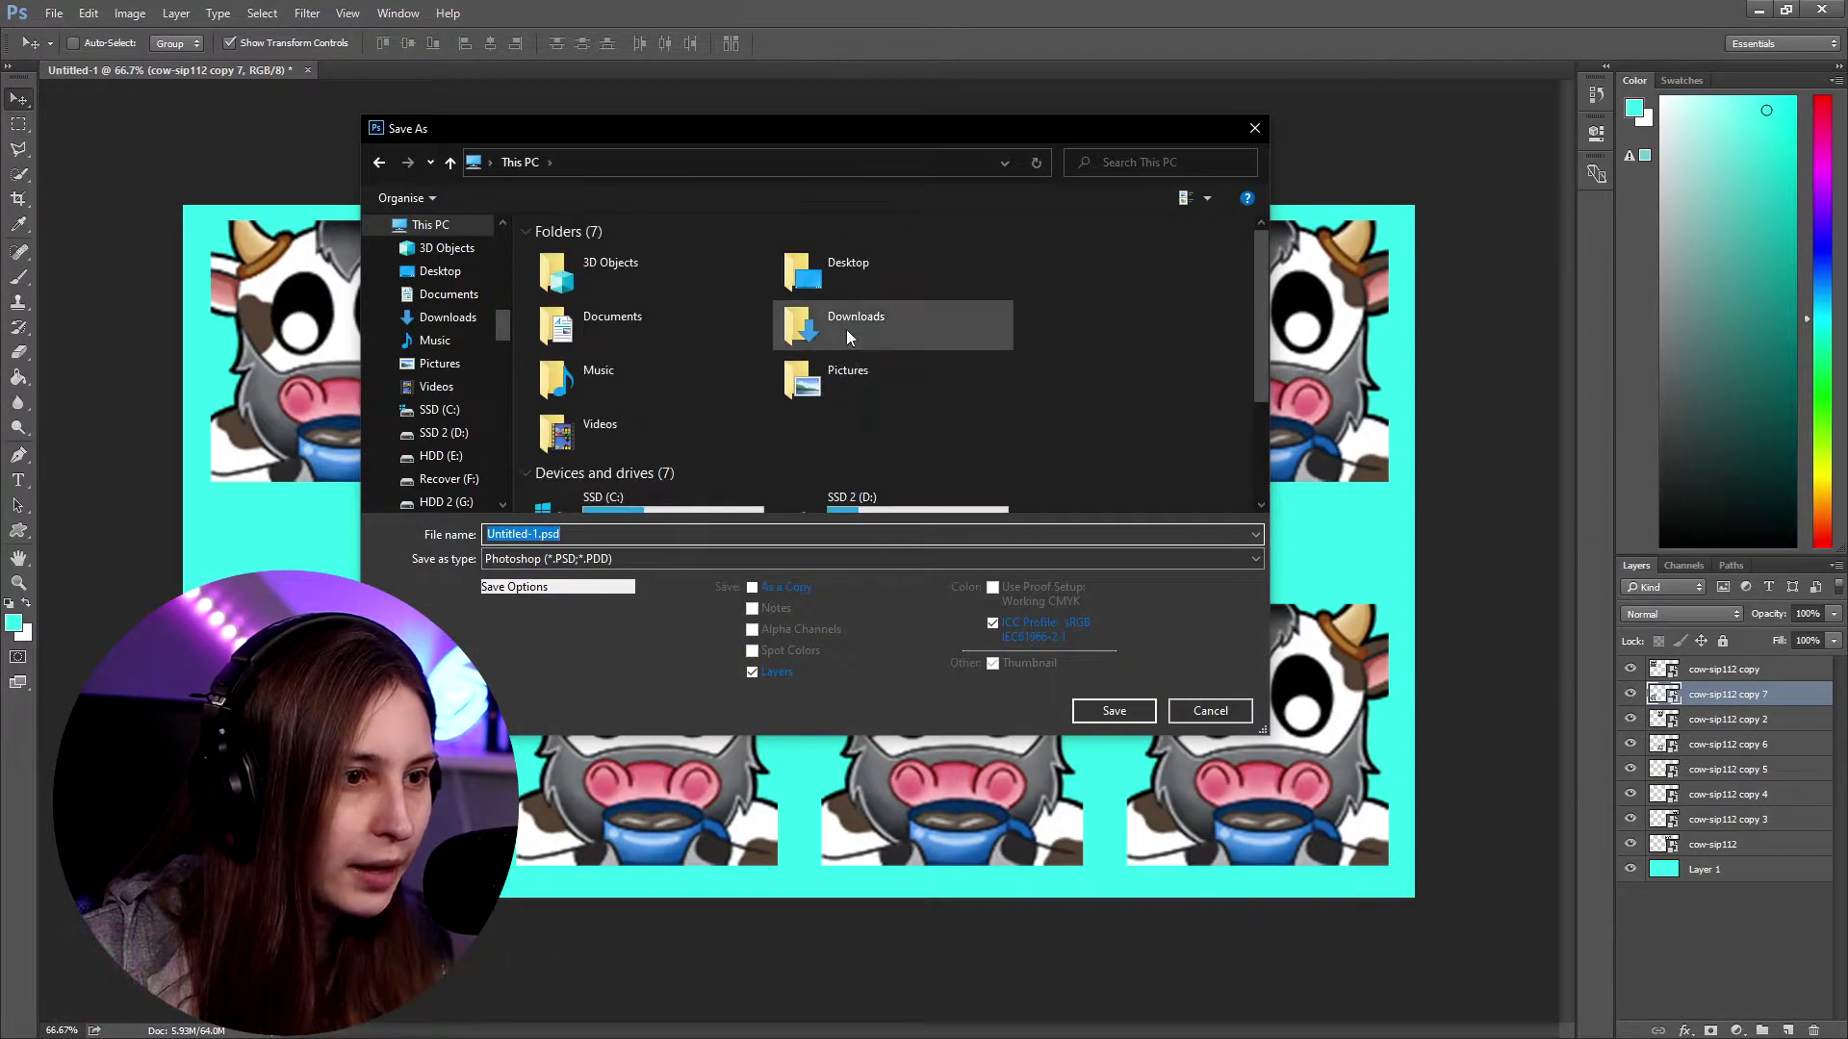
left_click(857, 274)
double_click(854, 267)
Name the file 'Cow Background', set the format to PNG, and save it
left_click(766, 534)
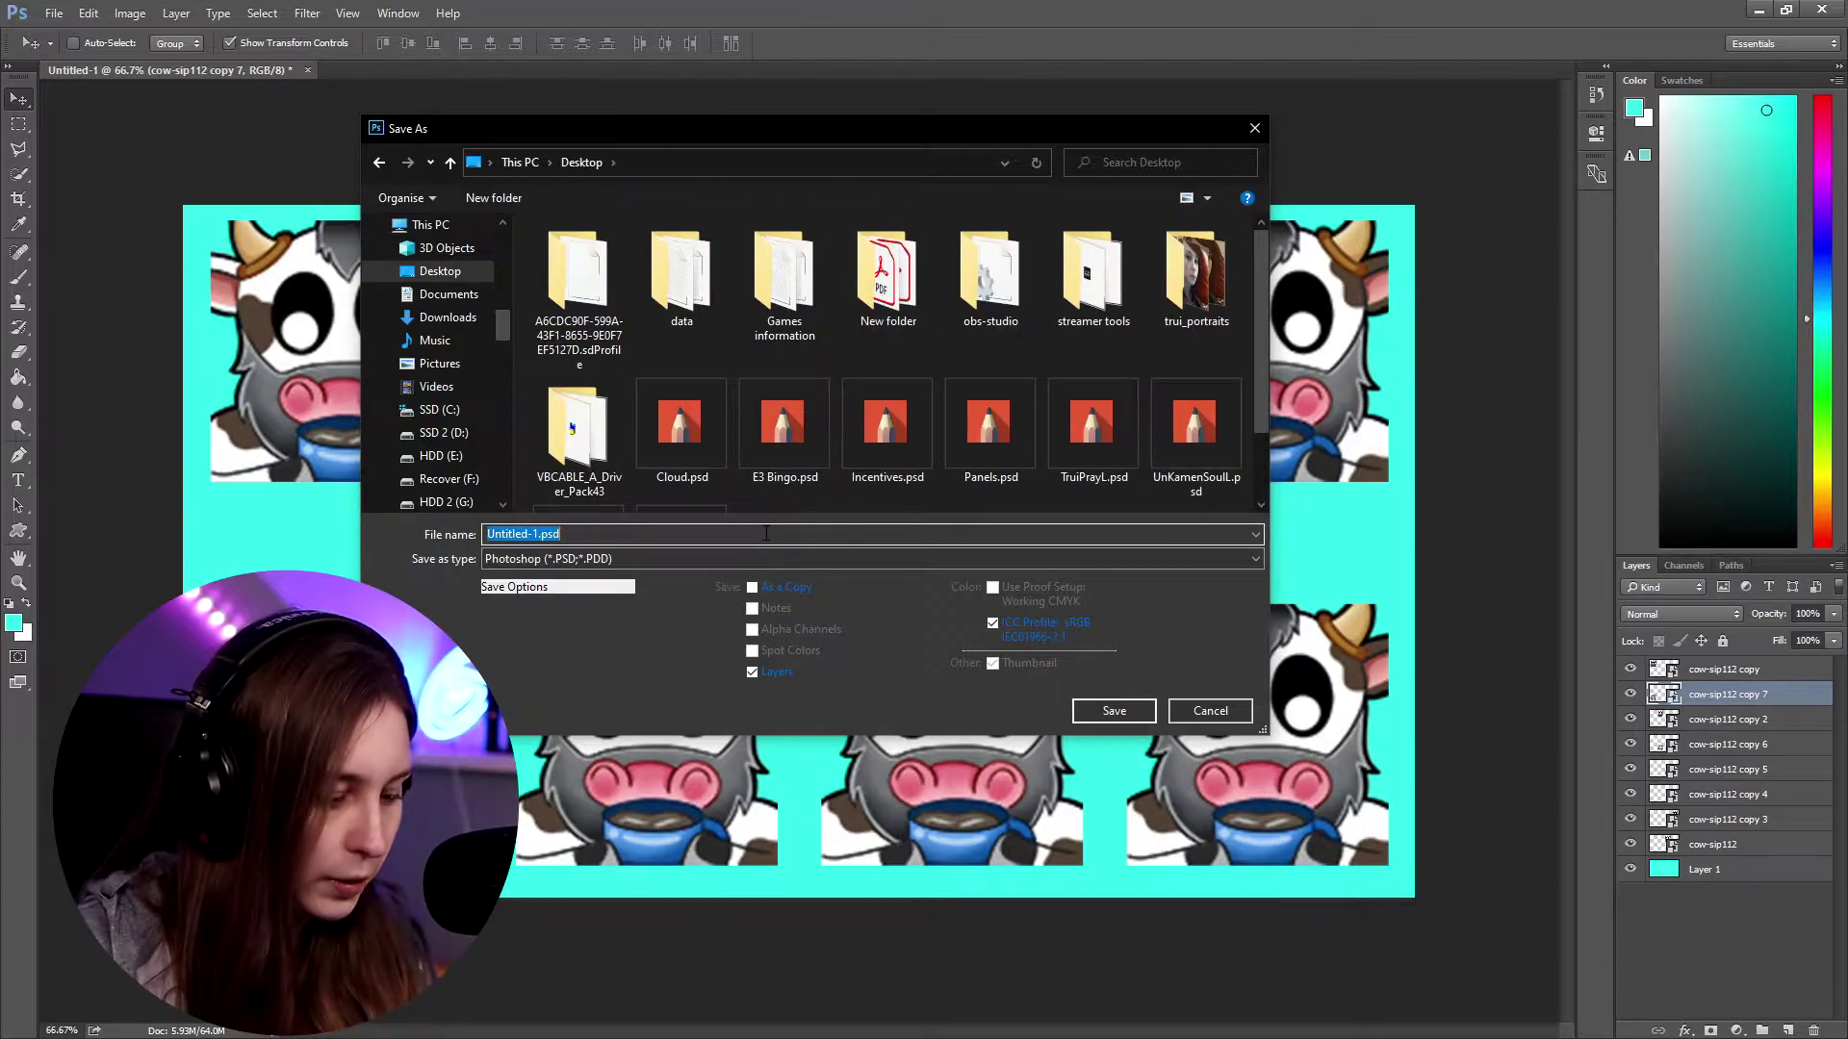
type("Cow Backgroun")
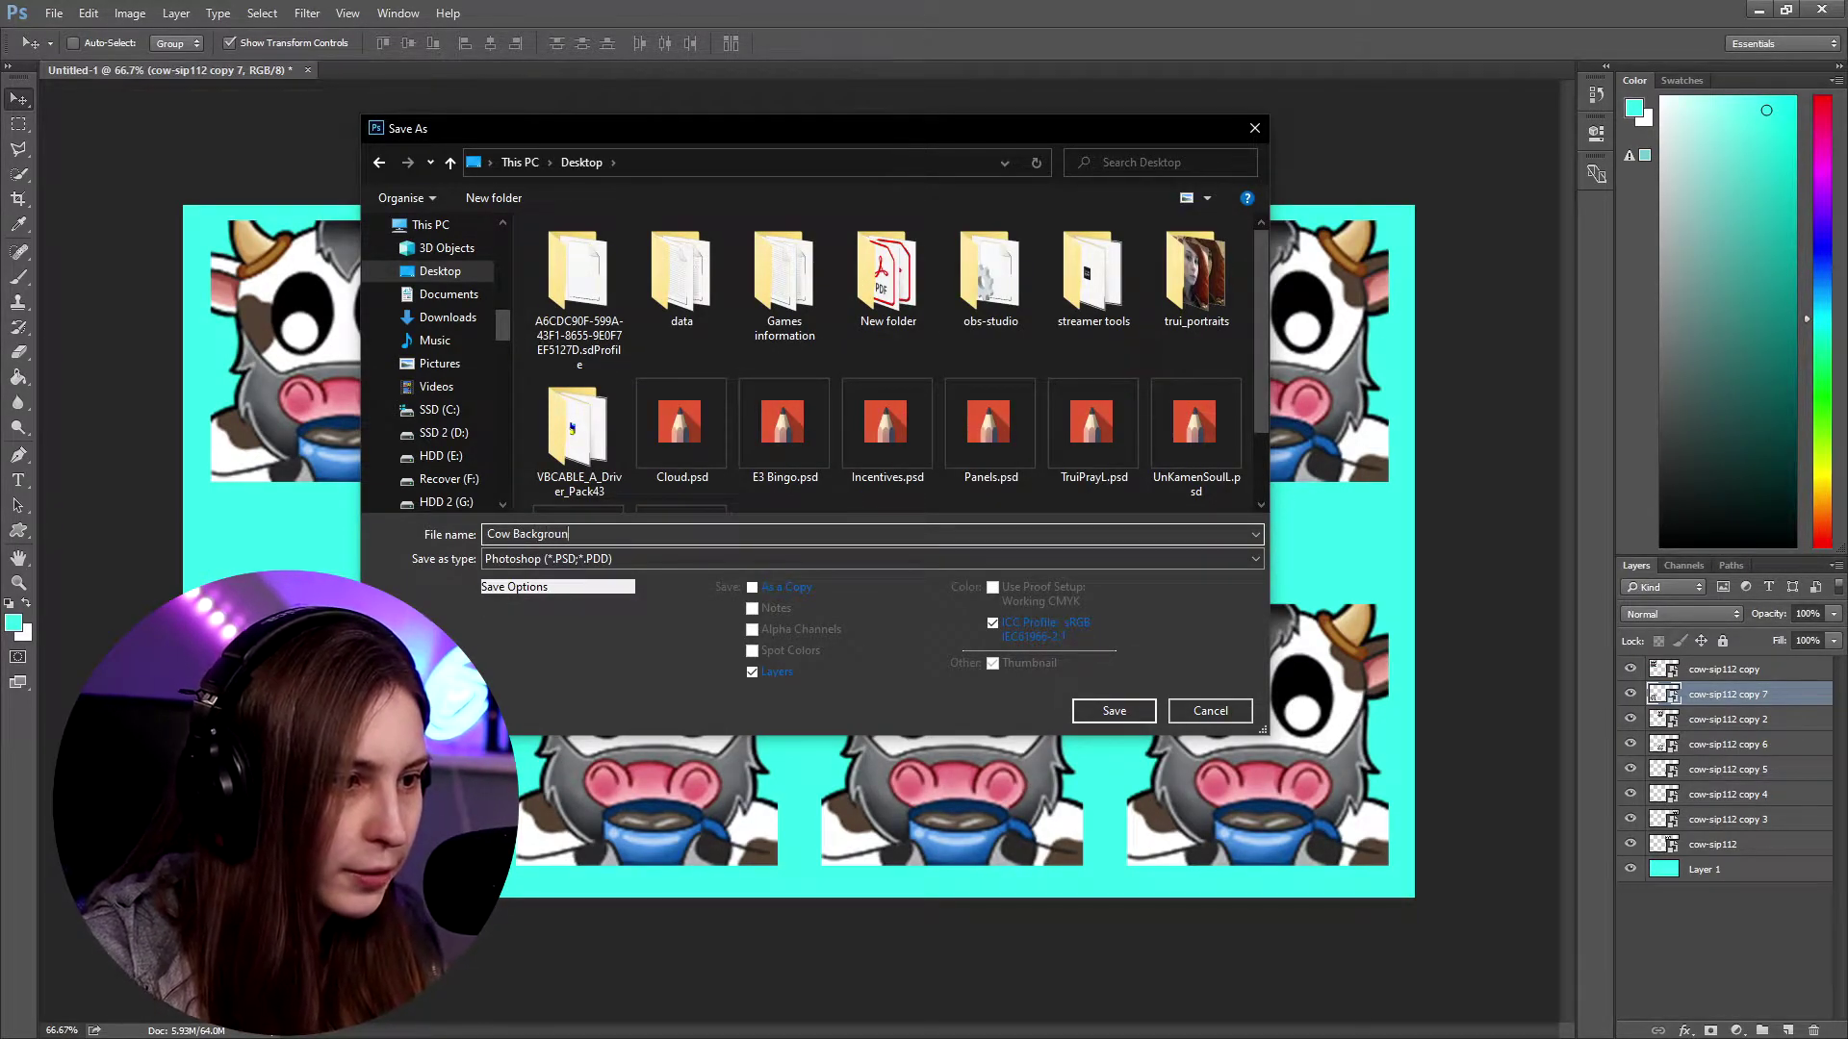
left_click(871, 560)
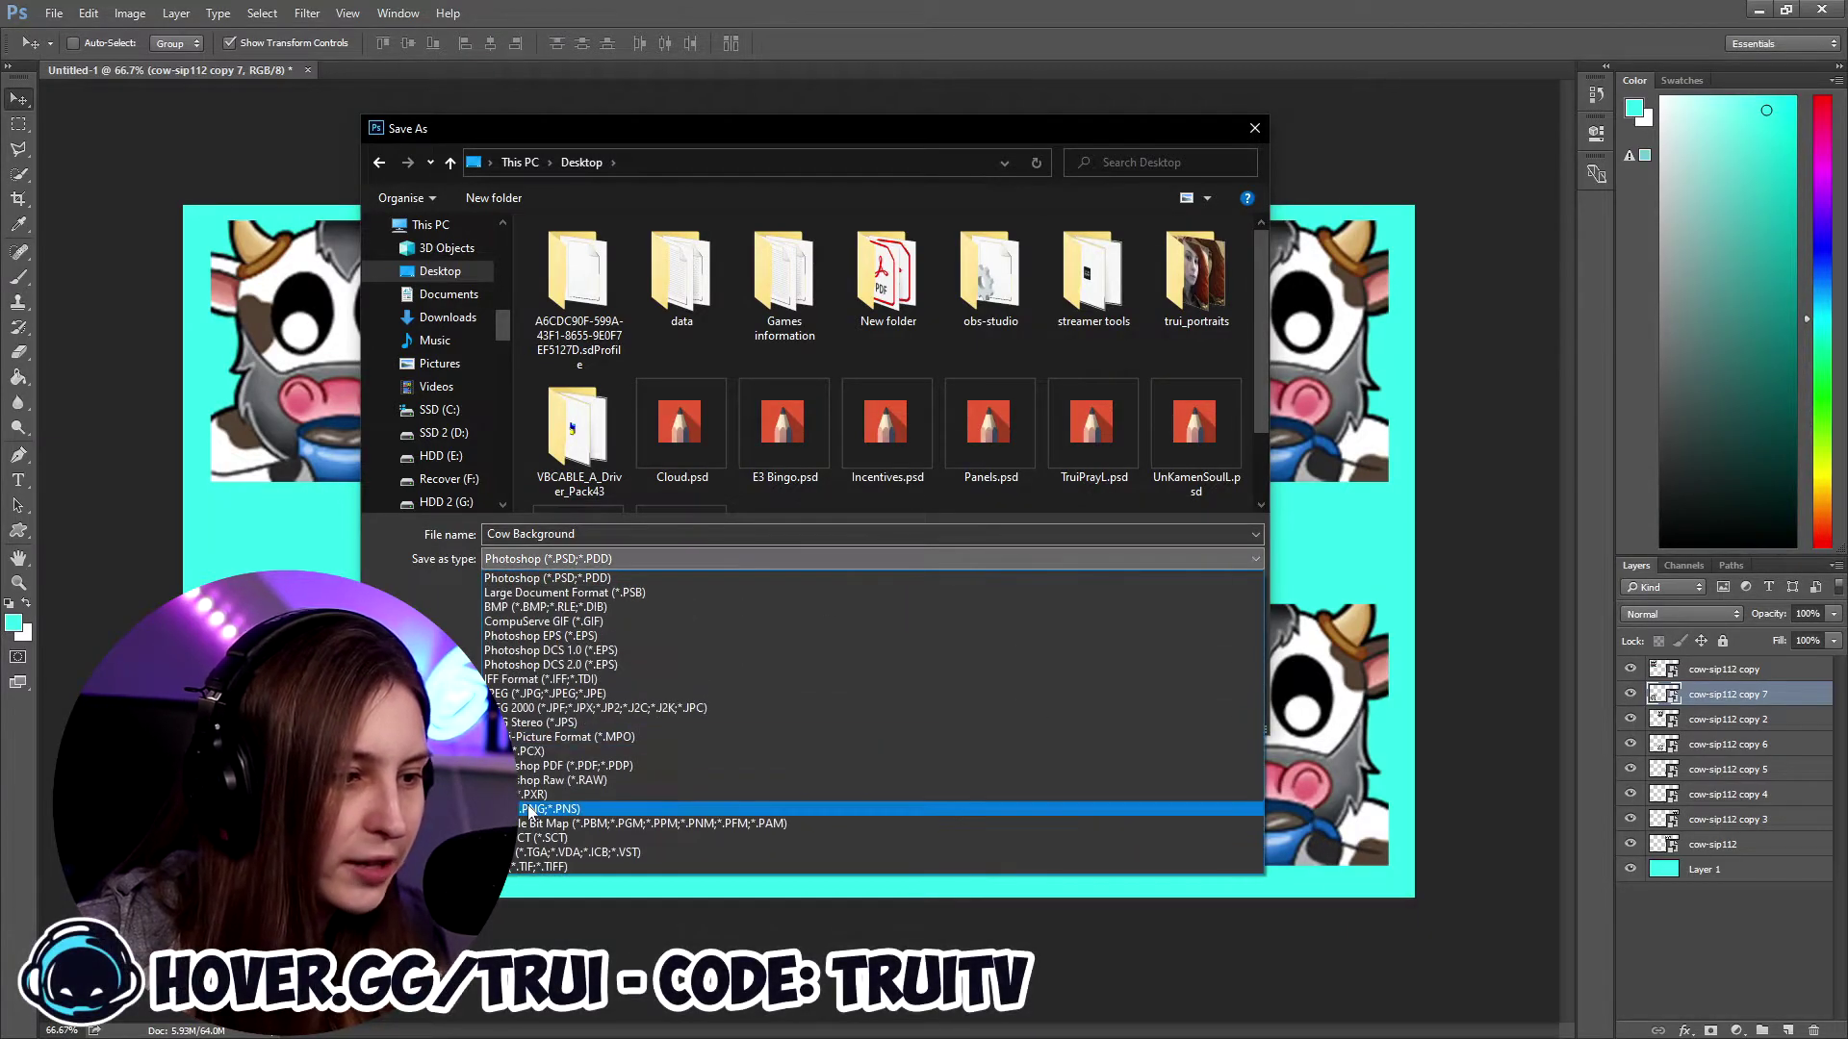
left_click(962, 808)
left_click(1095, 709)
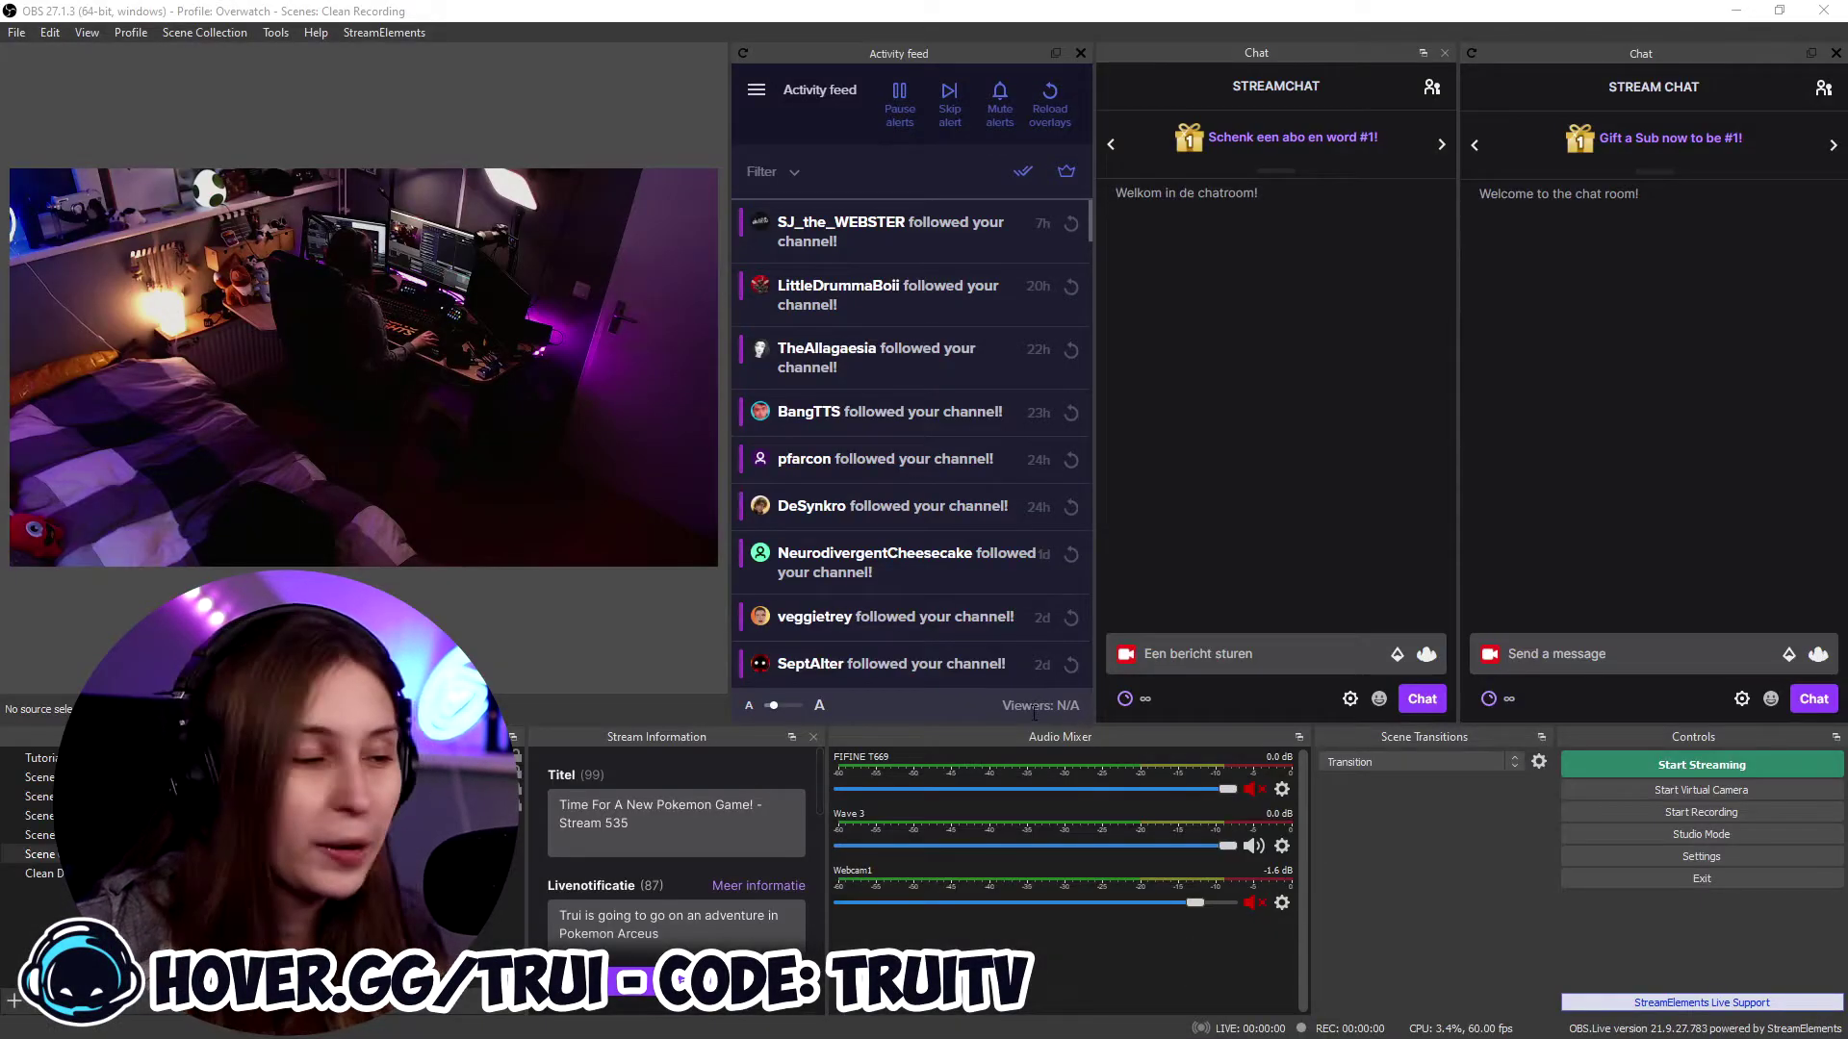
Add a new OBS scene, keeping the default name Scene 7
left_click(14, 1001)
left_click(823, 553)
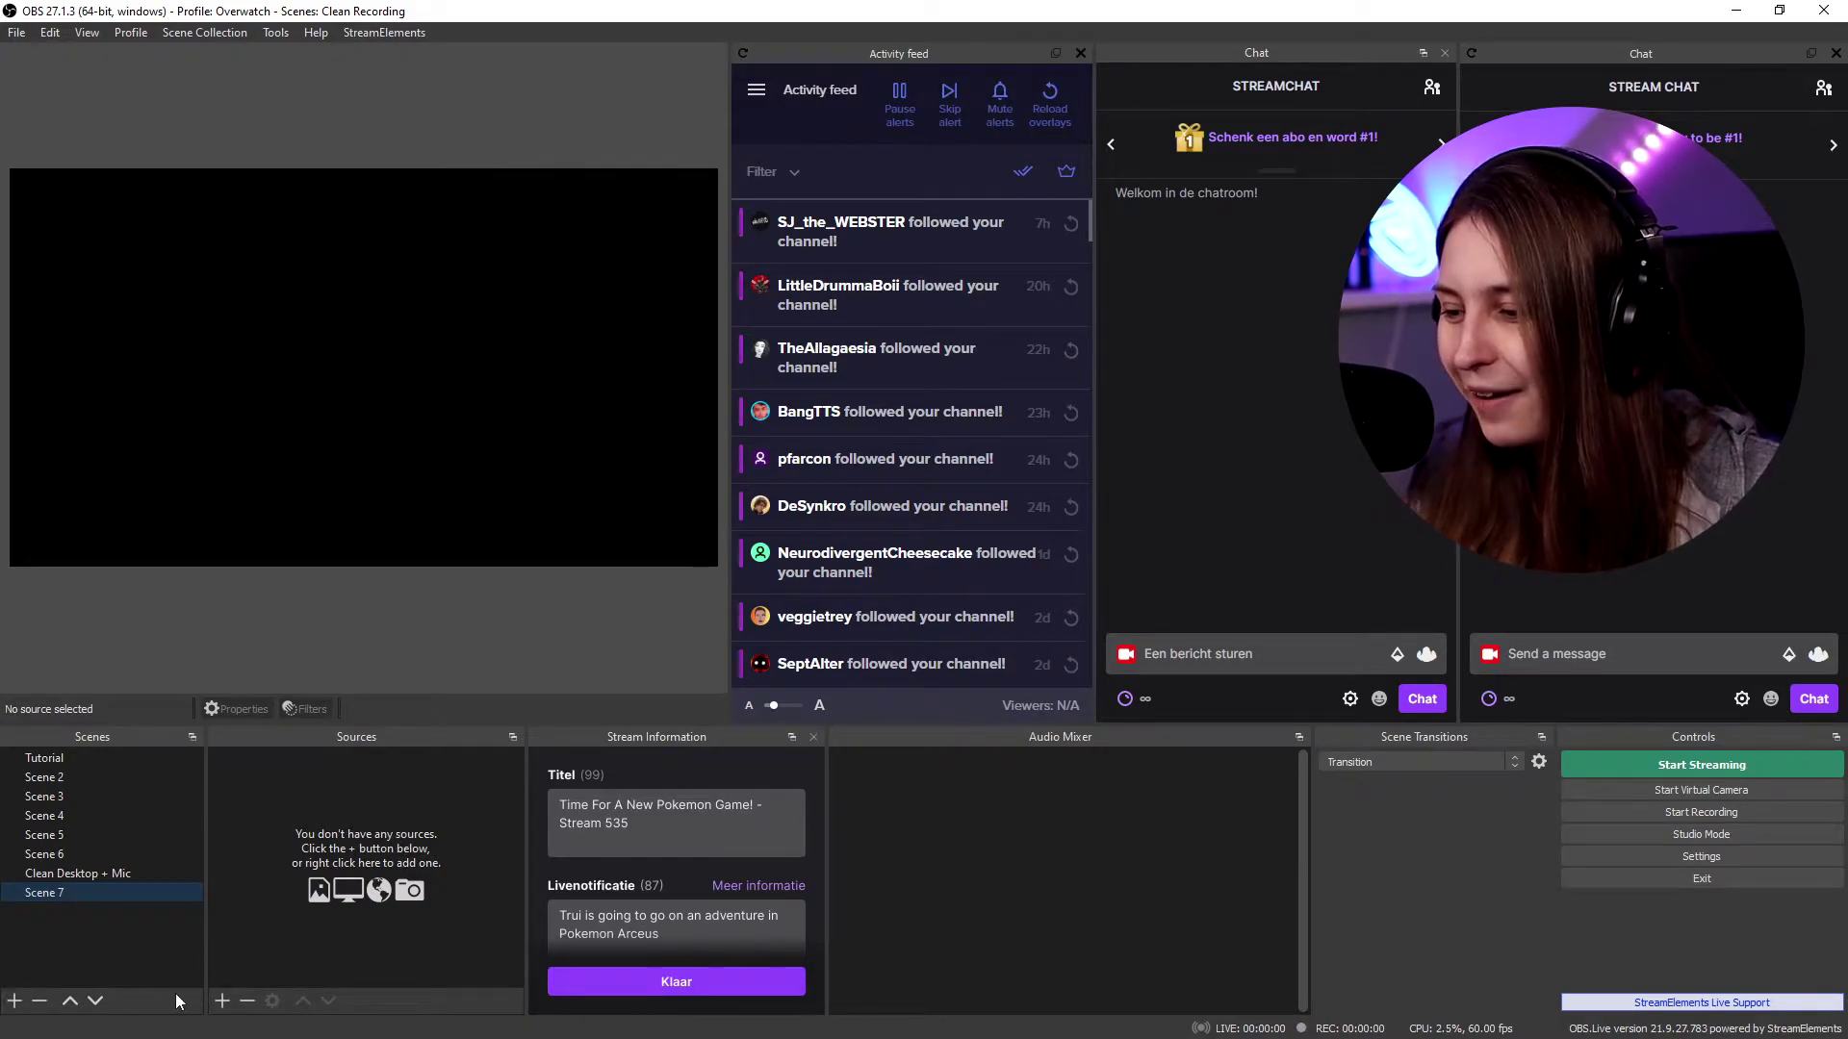
left_click(221, 1001)
Add an Image source to Scene 7 showing Cow Background.png from the Desktop
left_click(273, 729)
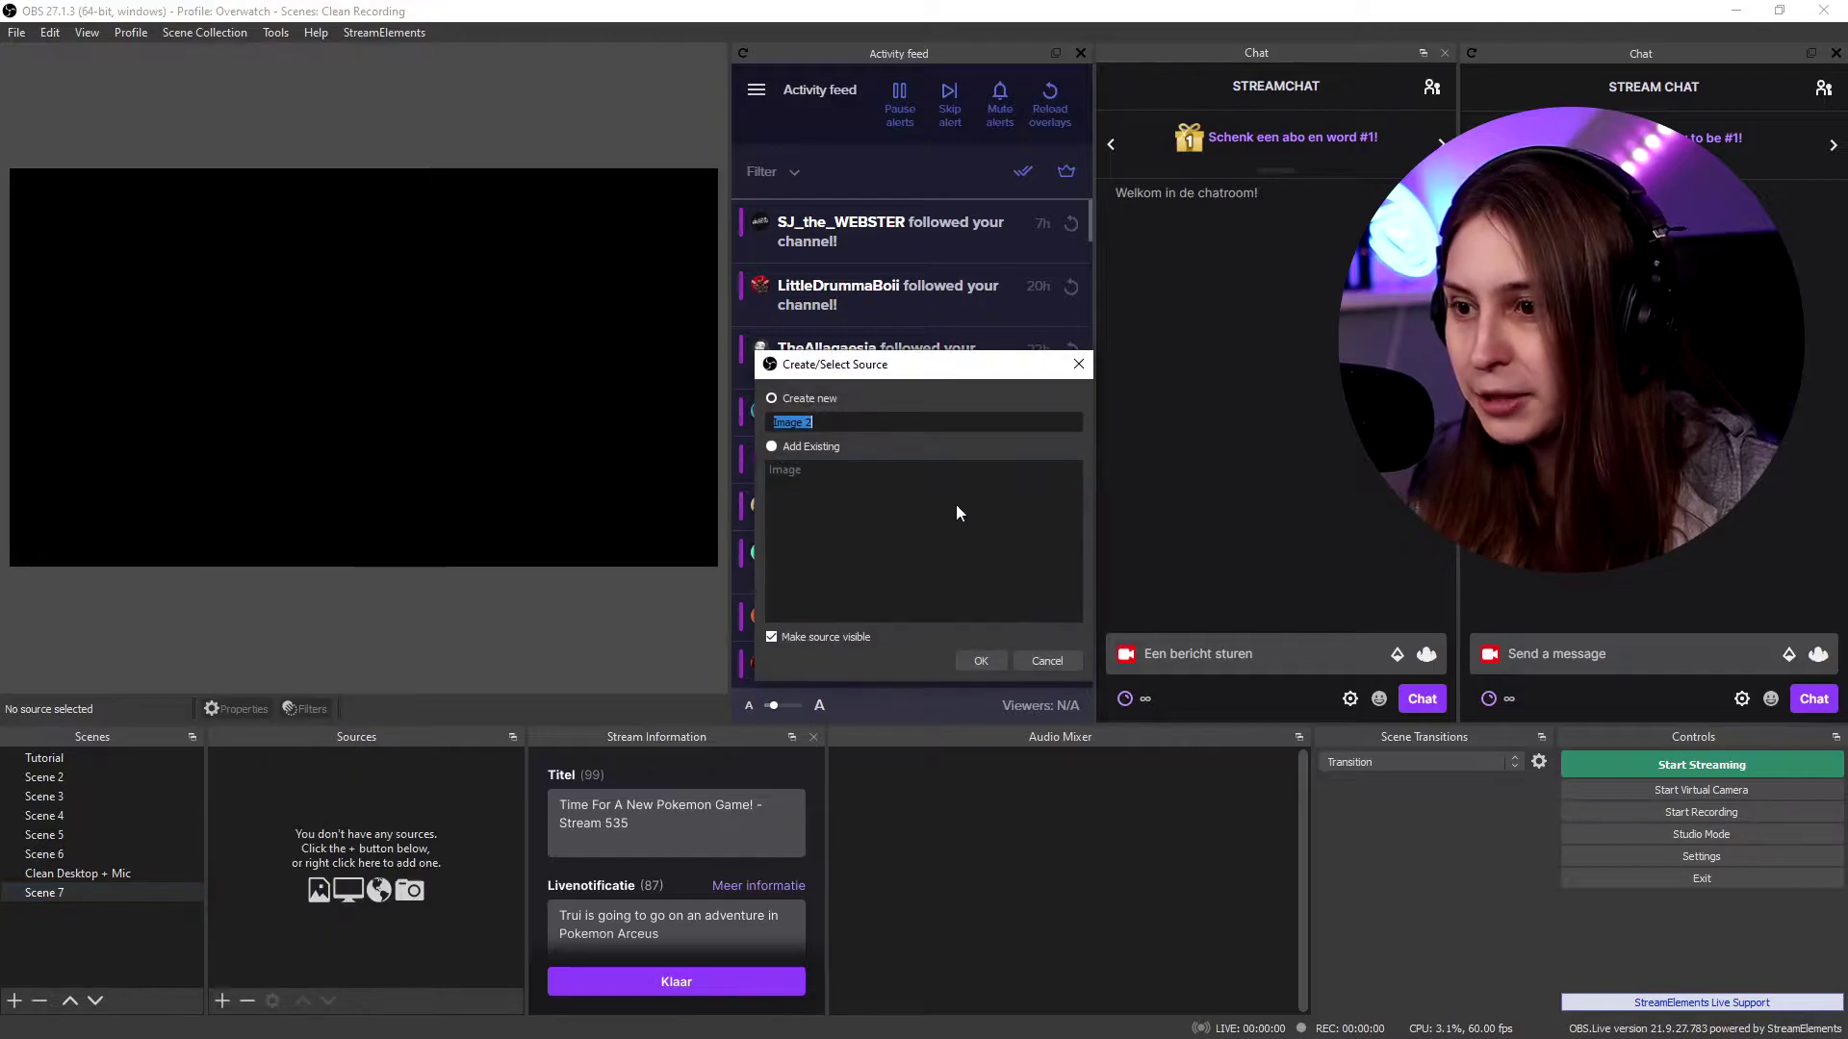
left_click(980, 648)
left_click(1211, 845)
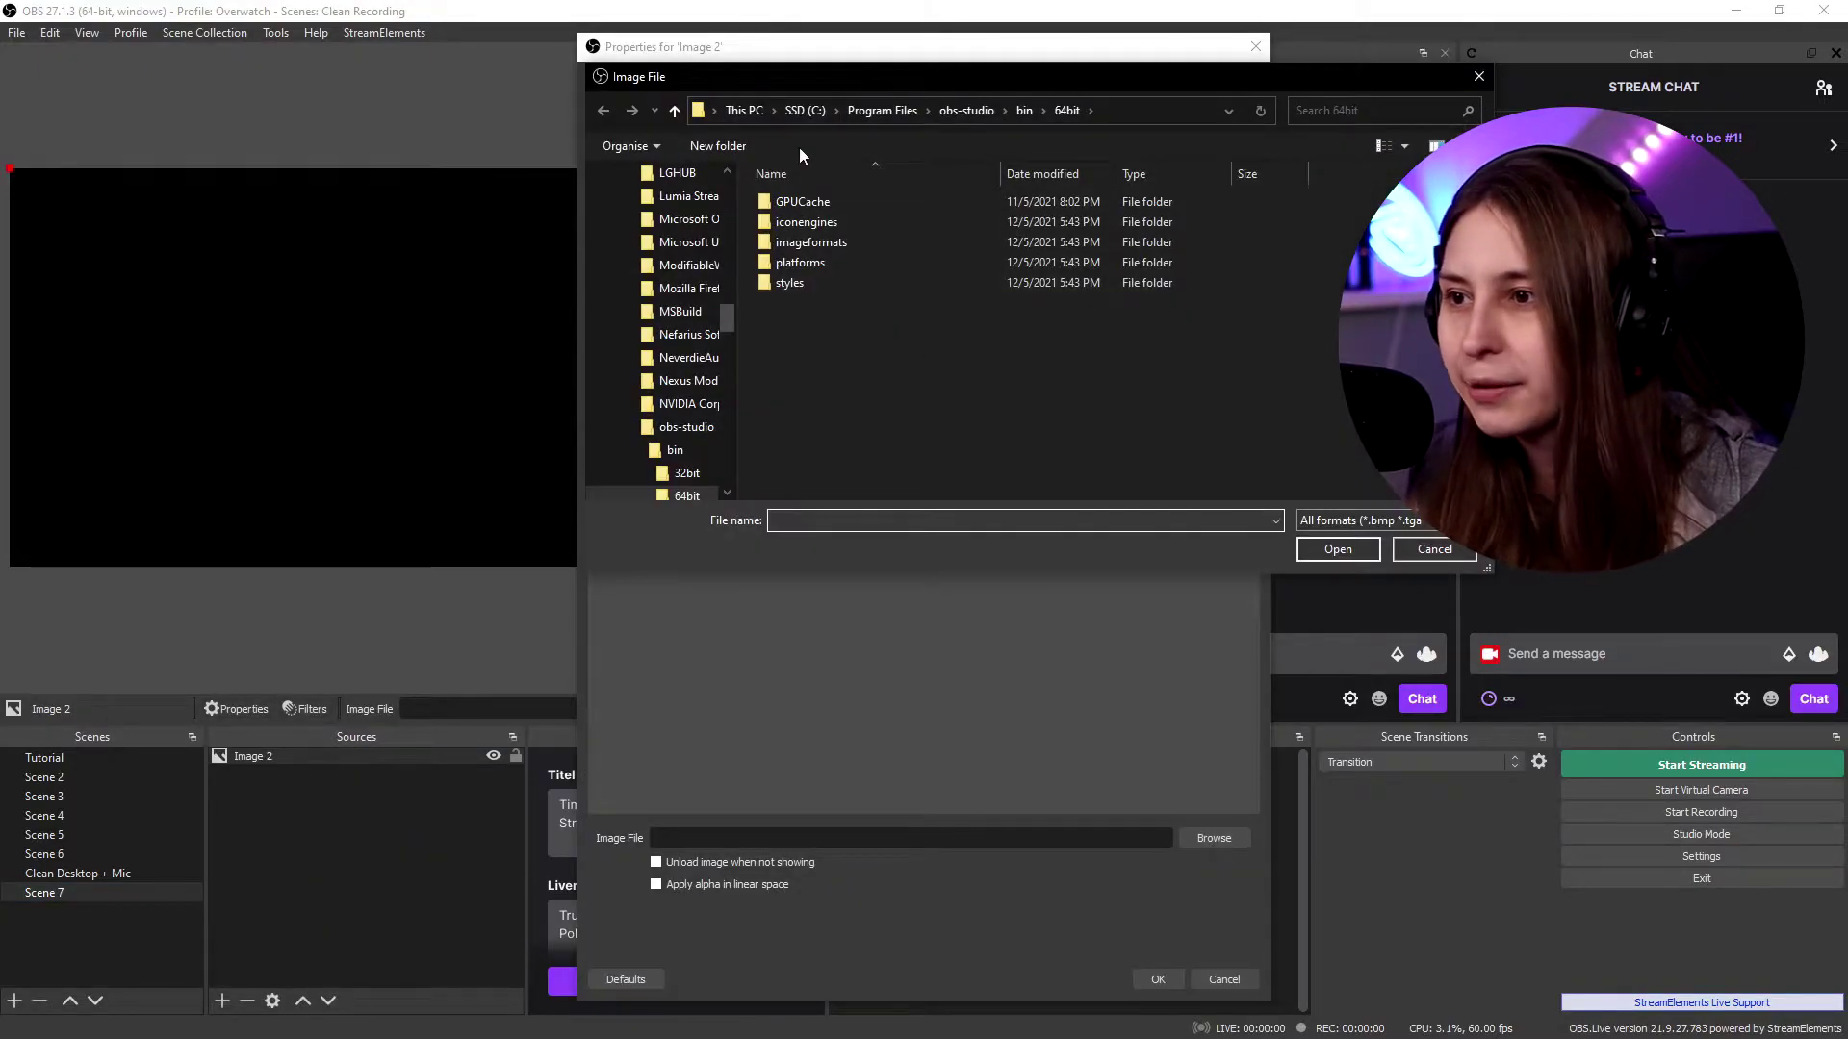
left_click(744, 109)
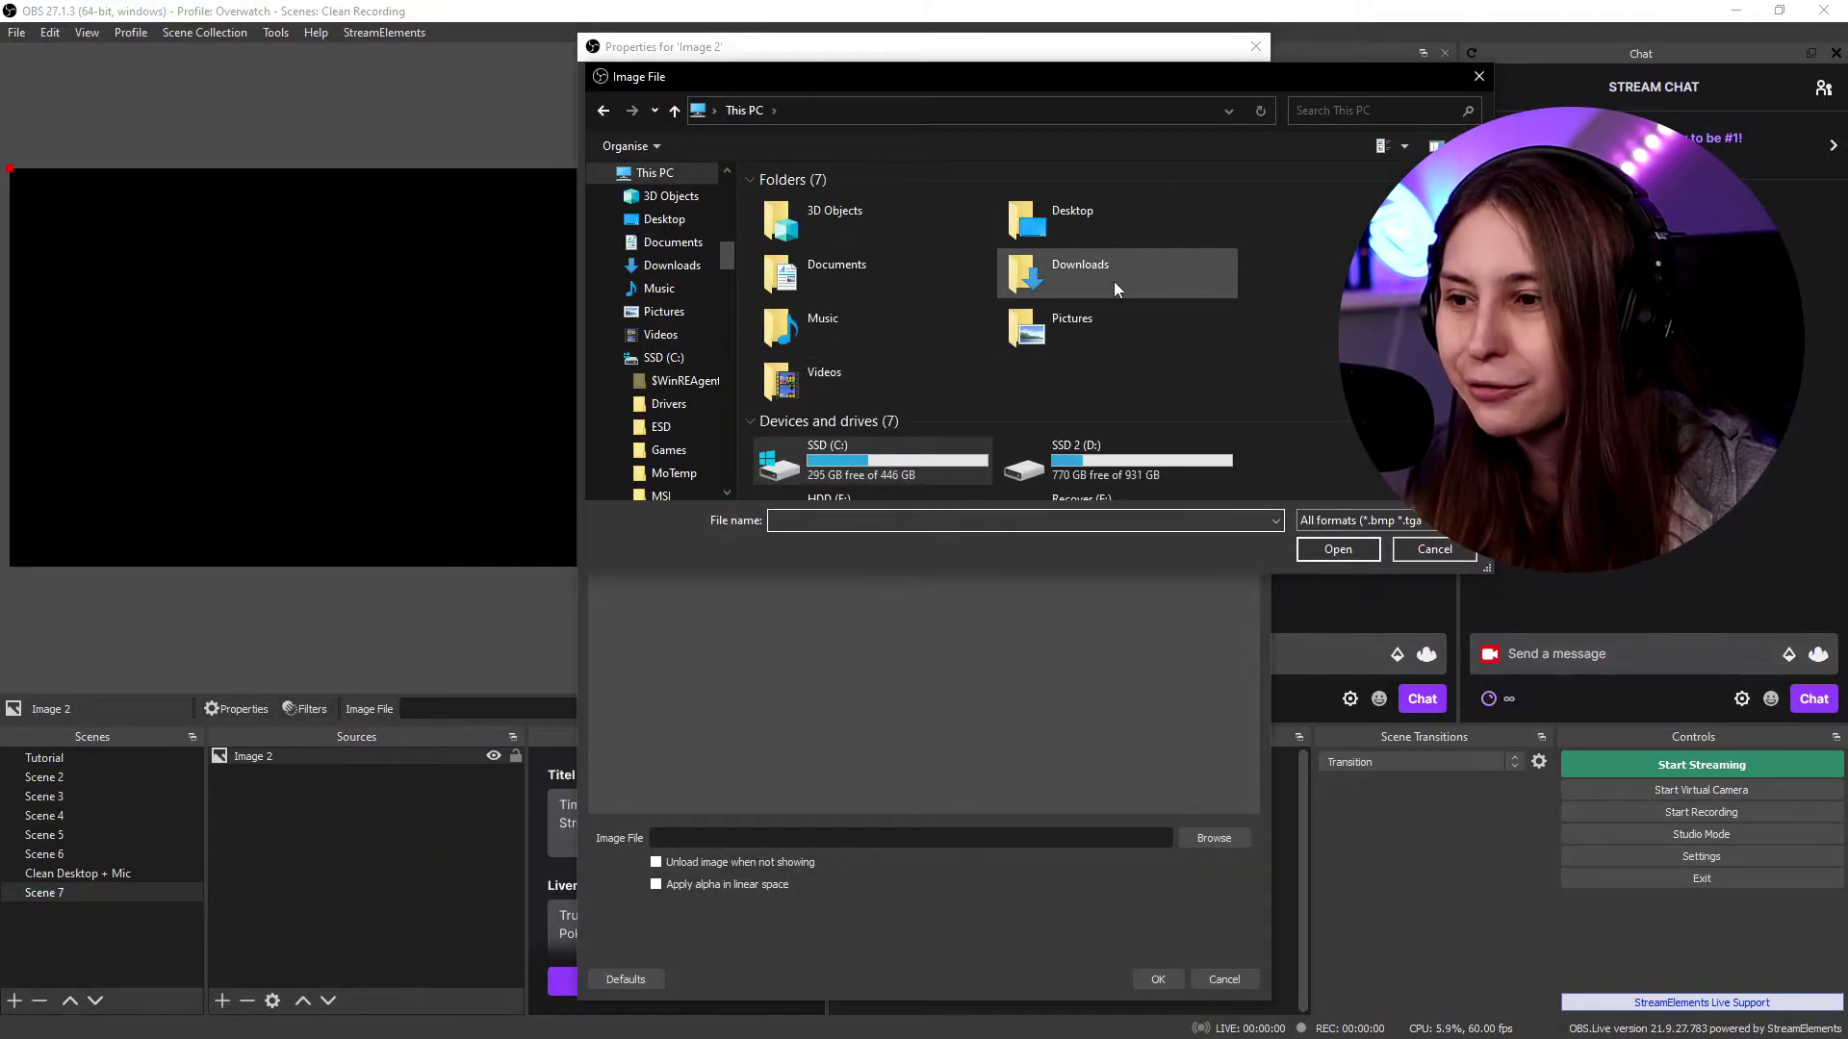
double_click(1126, 212)
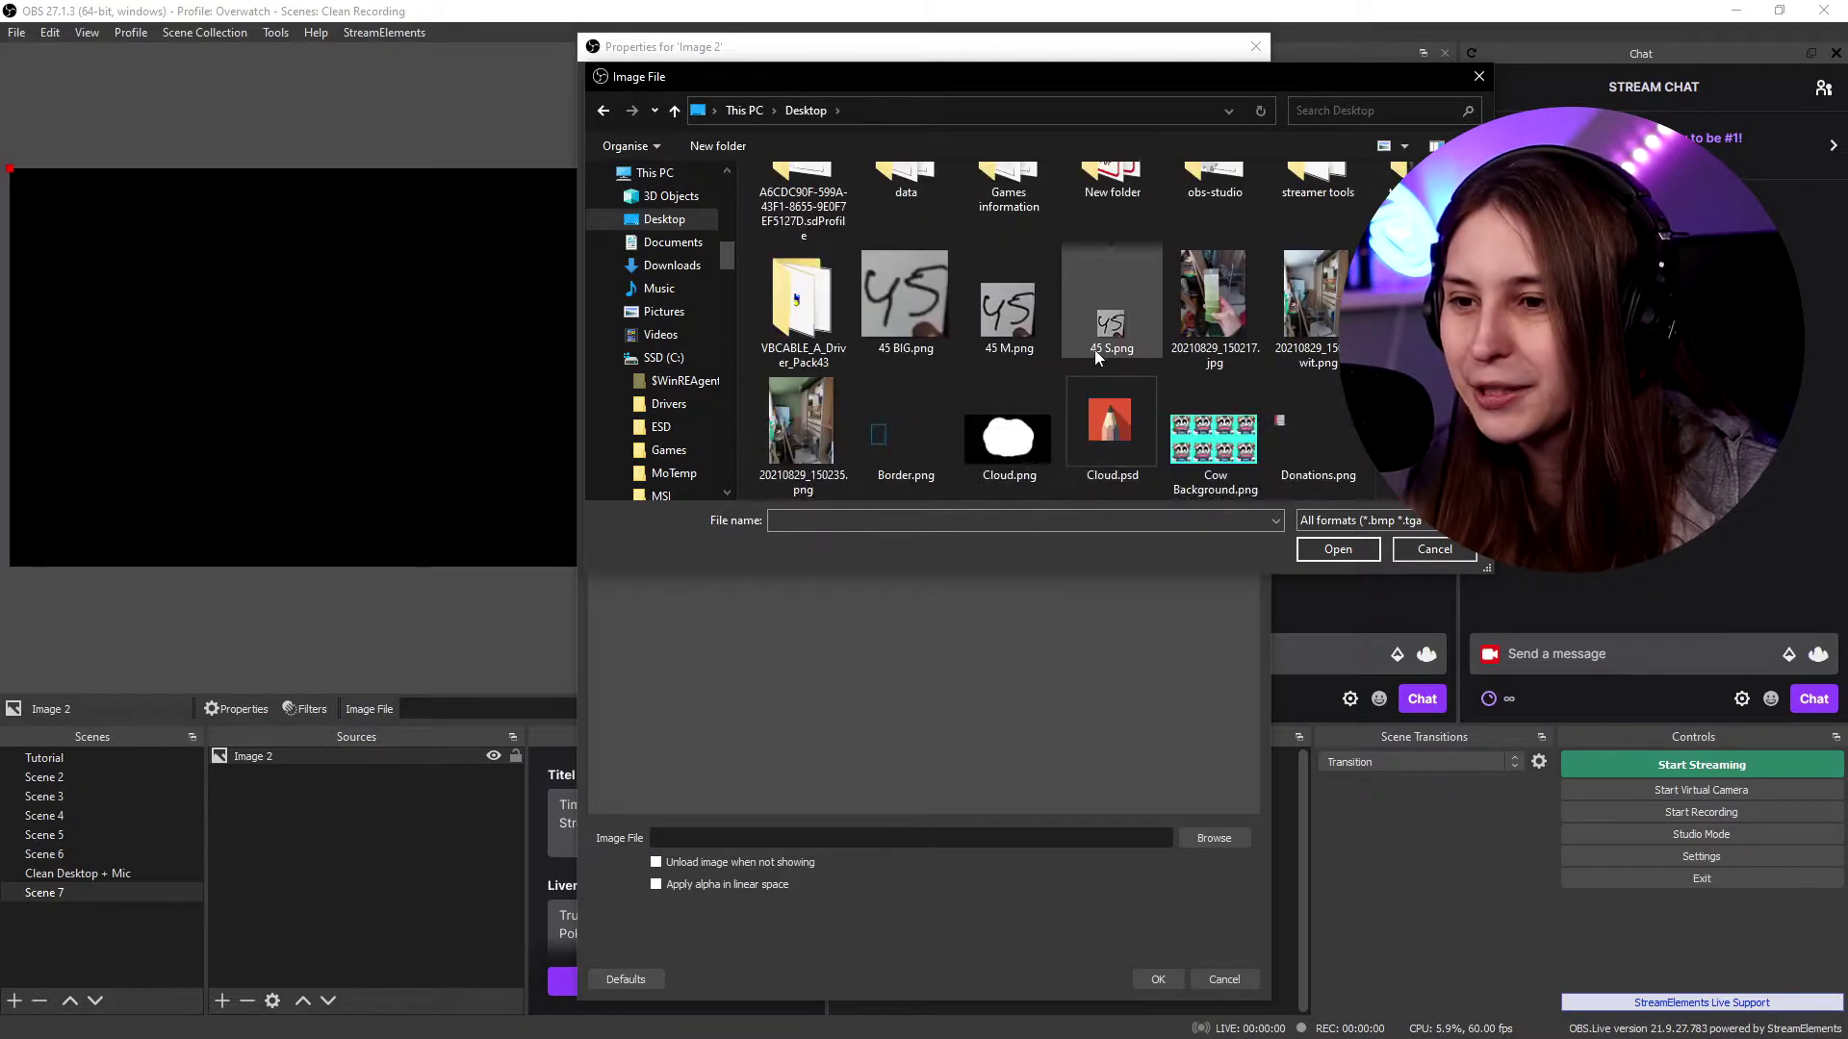
double_click(1215, 438)
left_click(1158, 977)
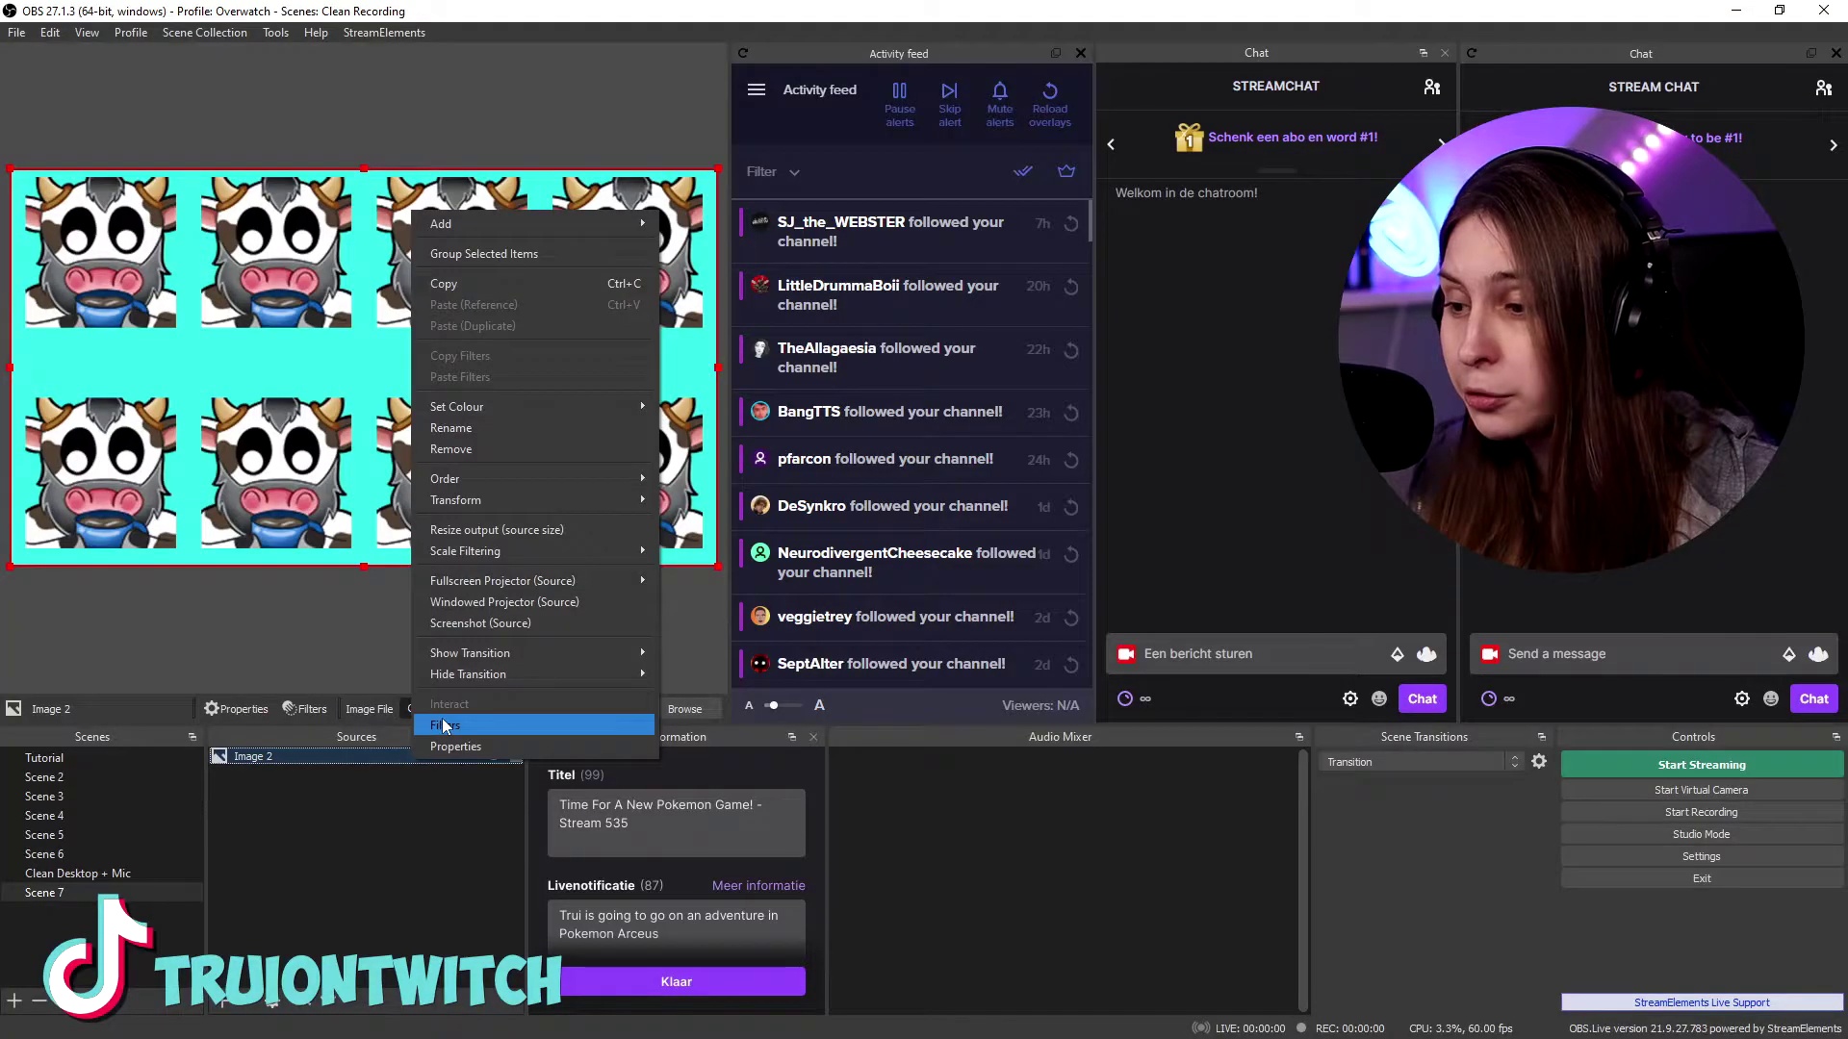
Give Image 2 a Scroll filter with horizontal speed 500 and vertical speed about 295
left_click(539, 701)
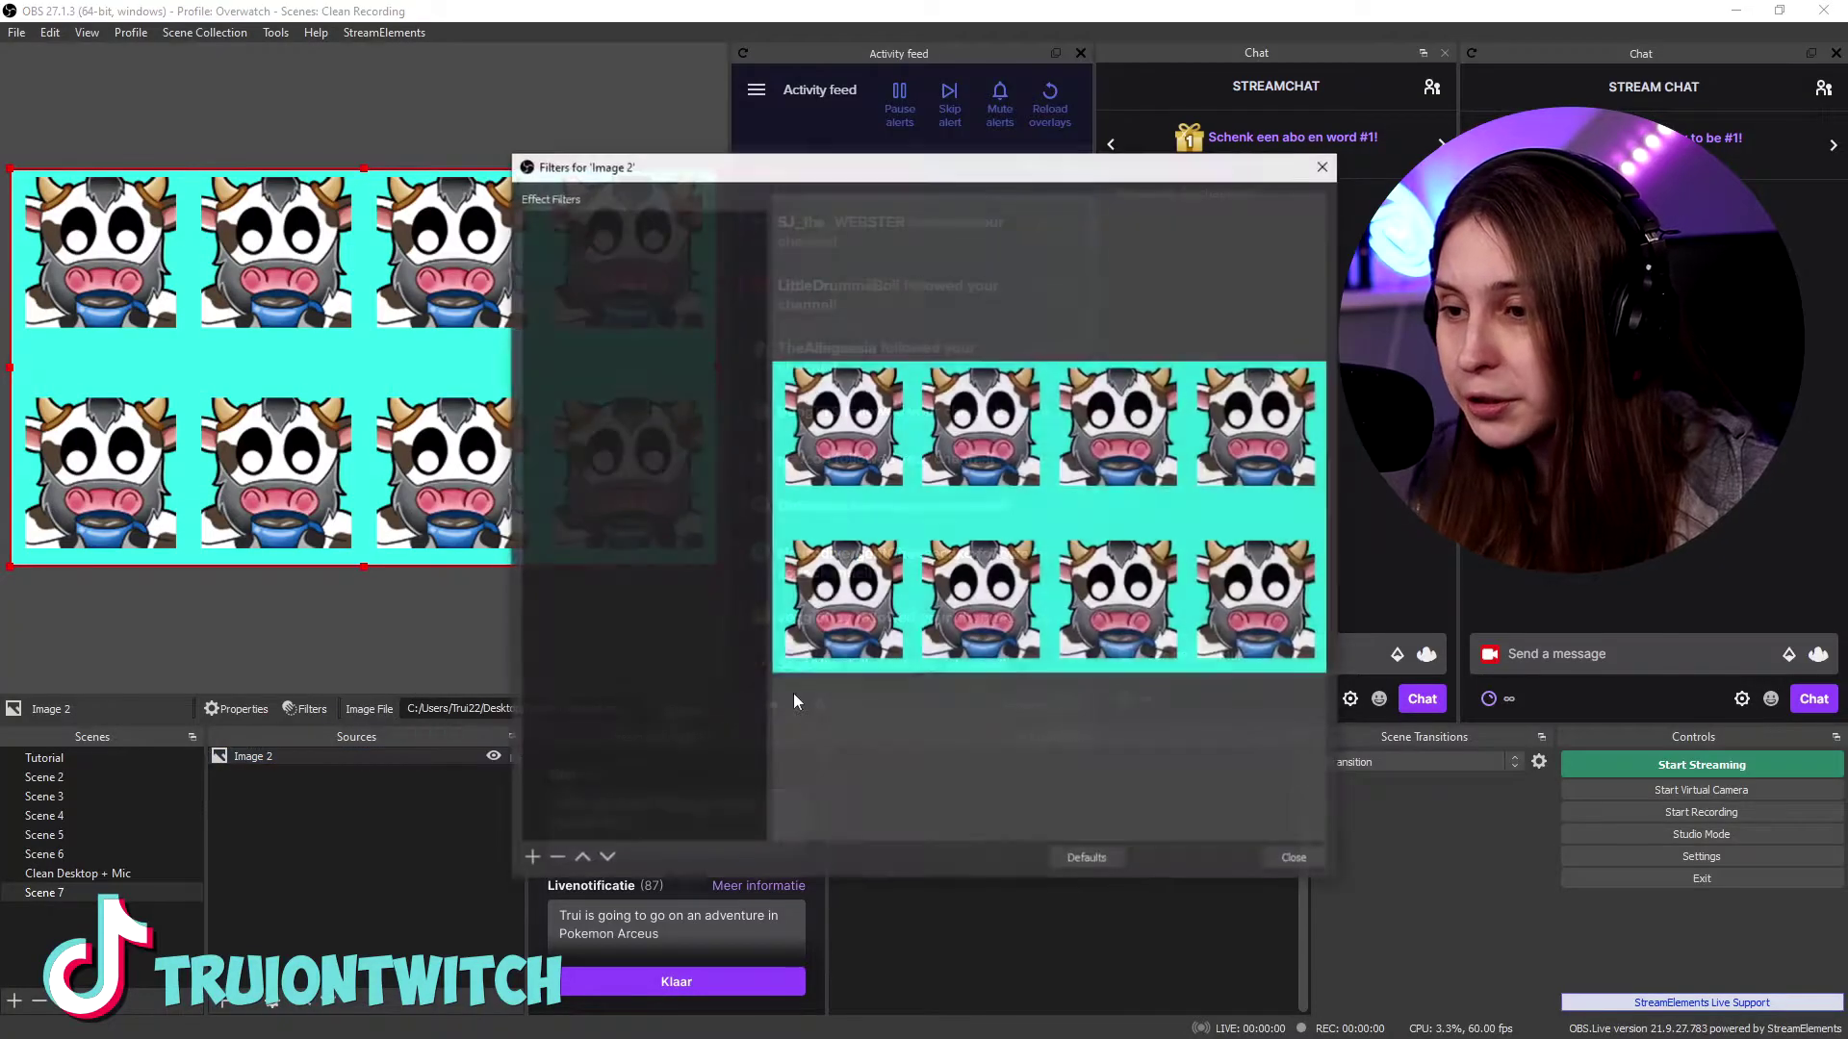
left_click(816, 823)
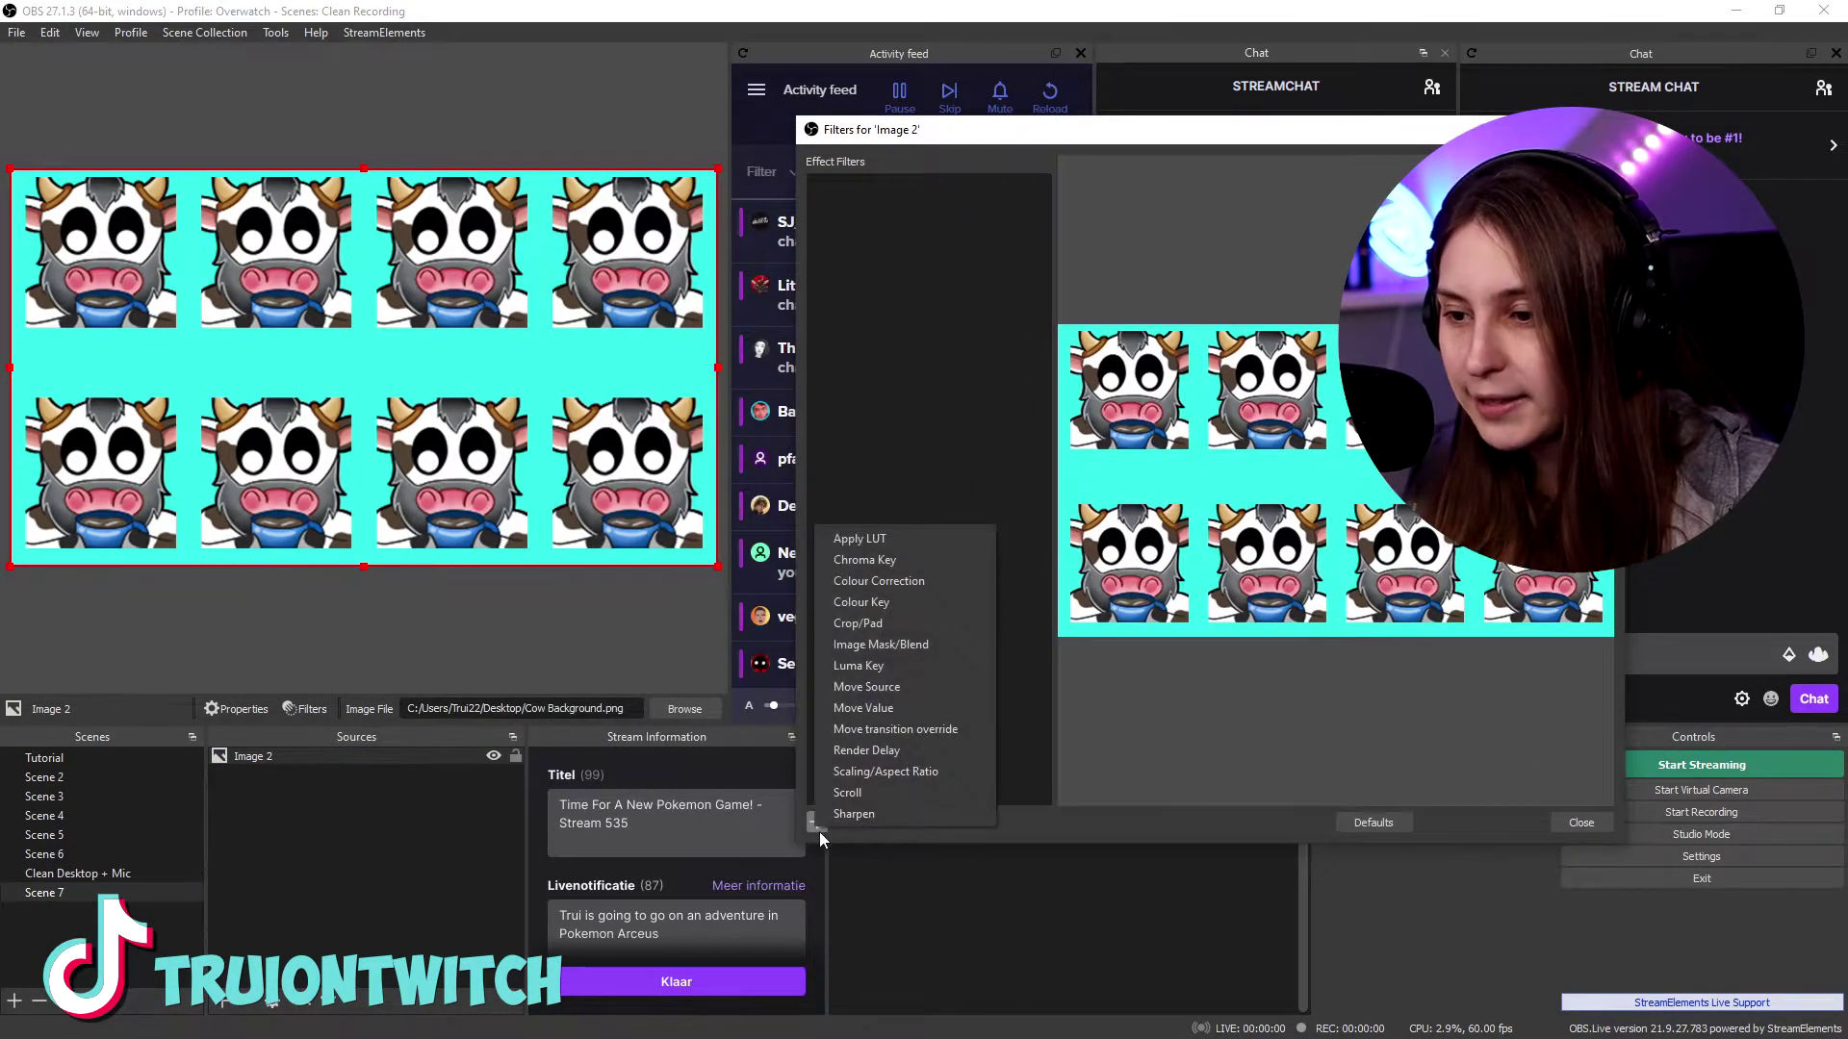
left_click(899, 793)
left_click(1166, 521)
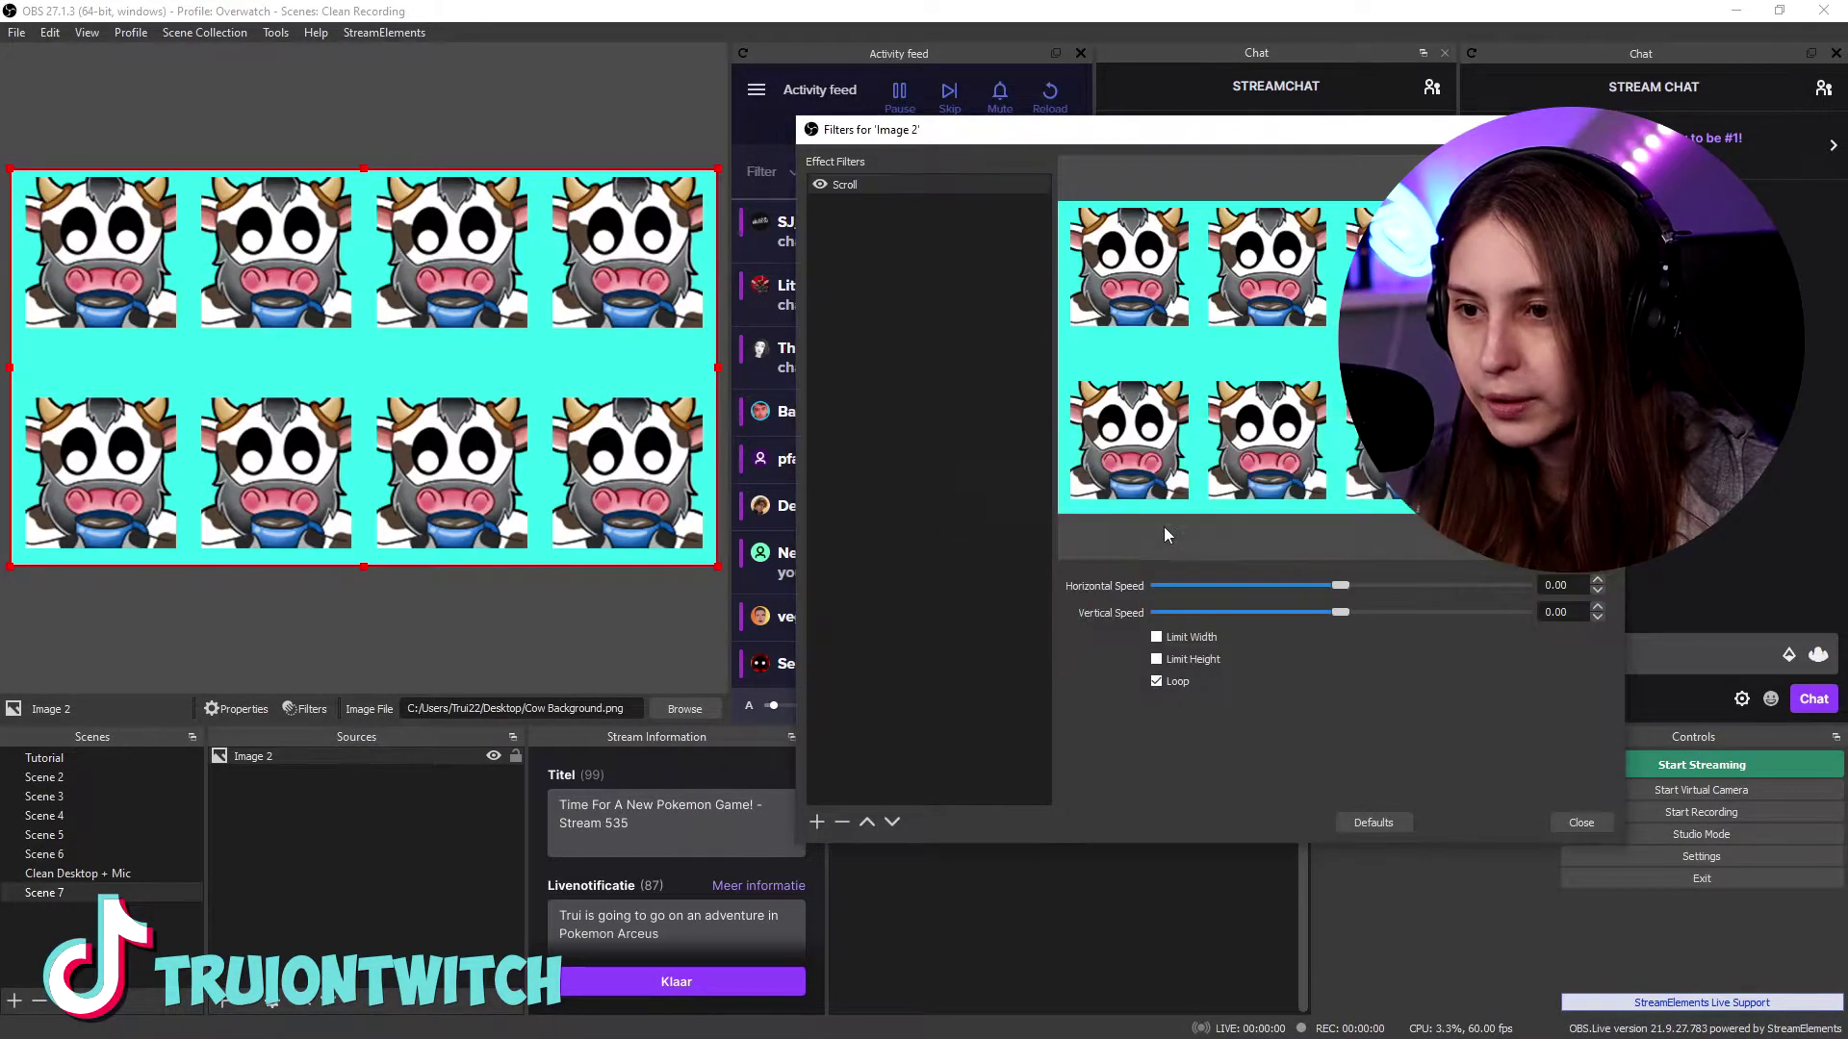
left_click_drag(1342, 587, 1535, 585)
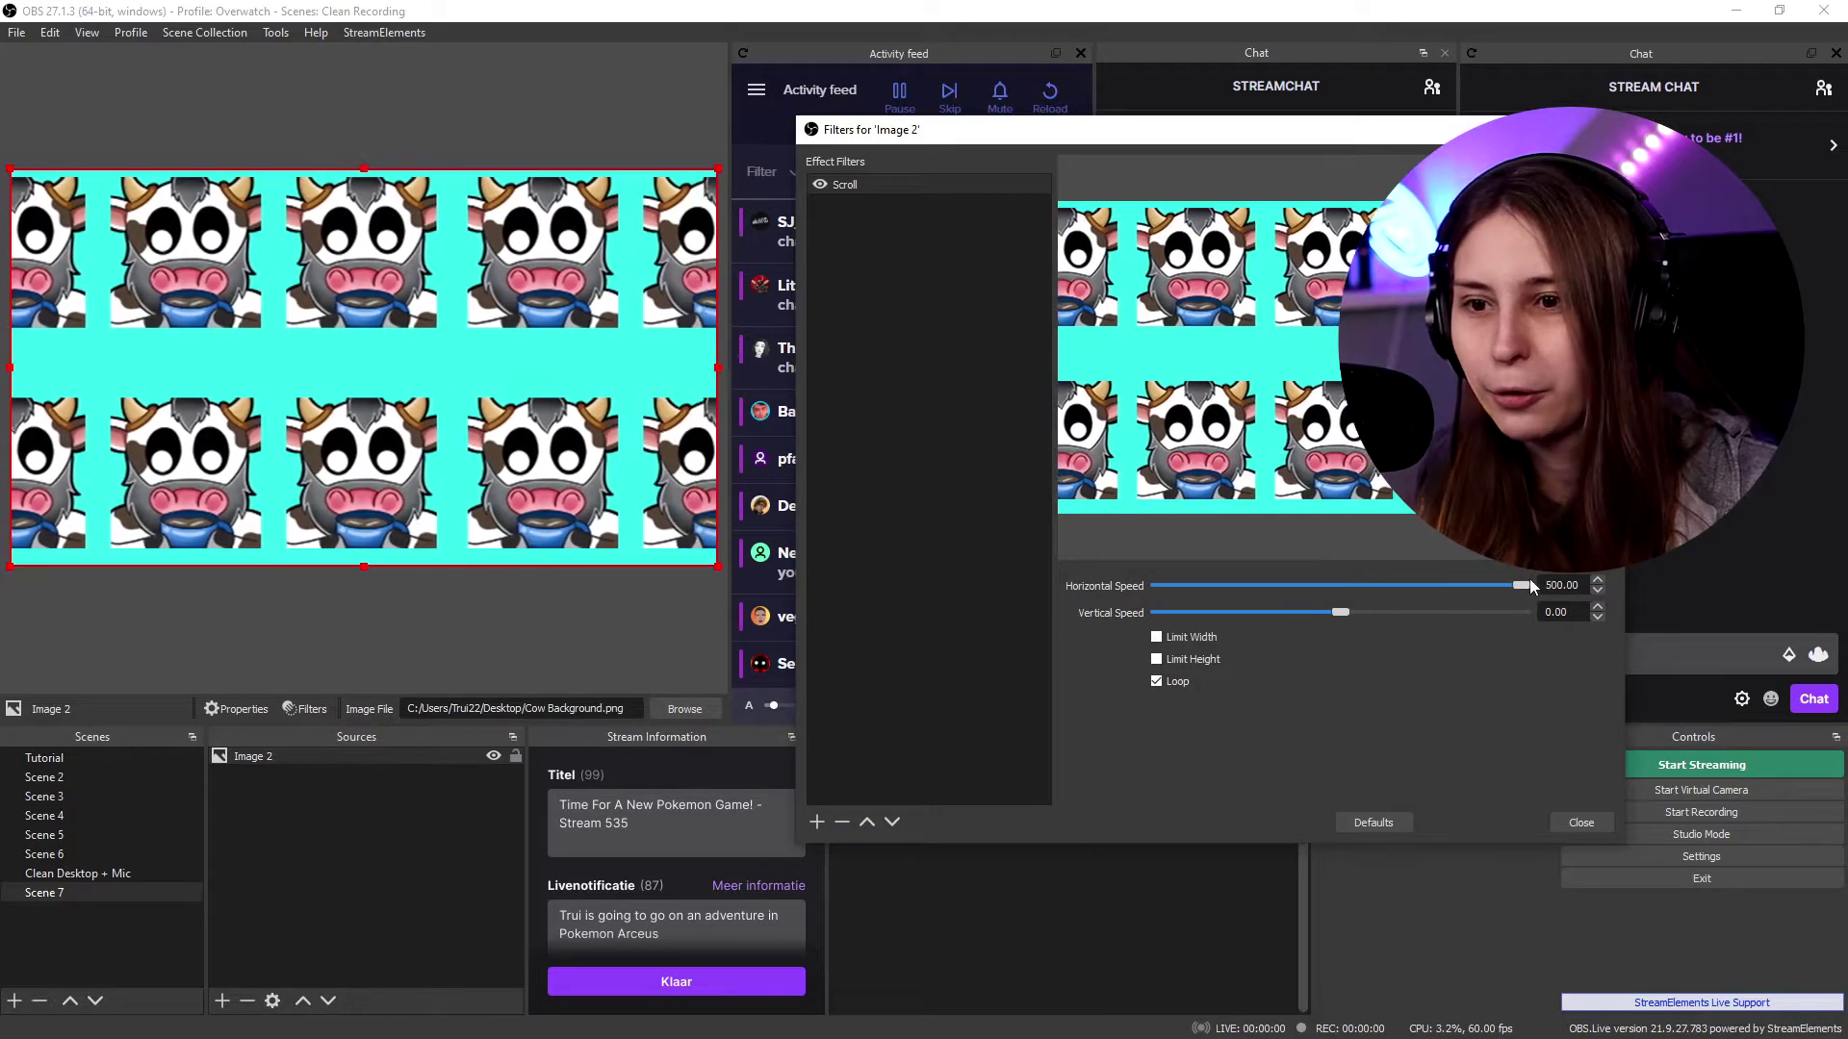
left_click_drag(1342, 616, 1456, 618)
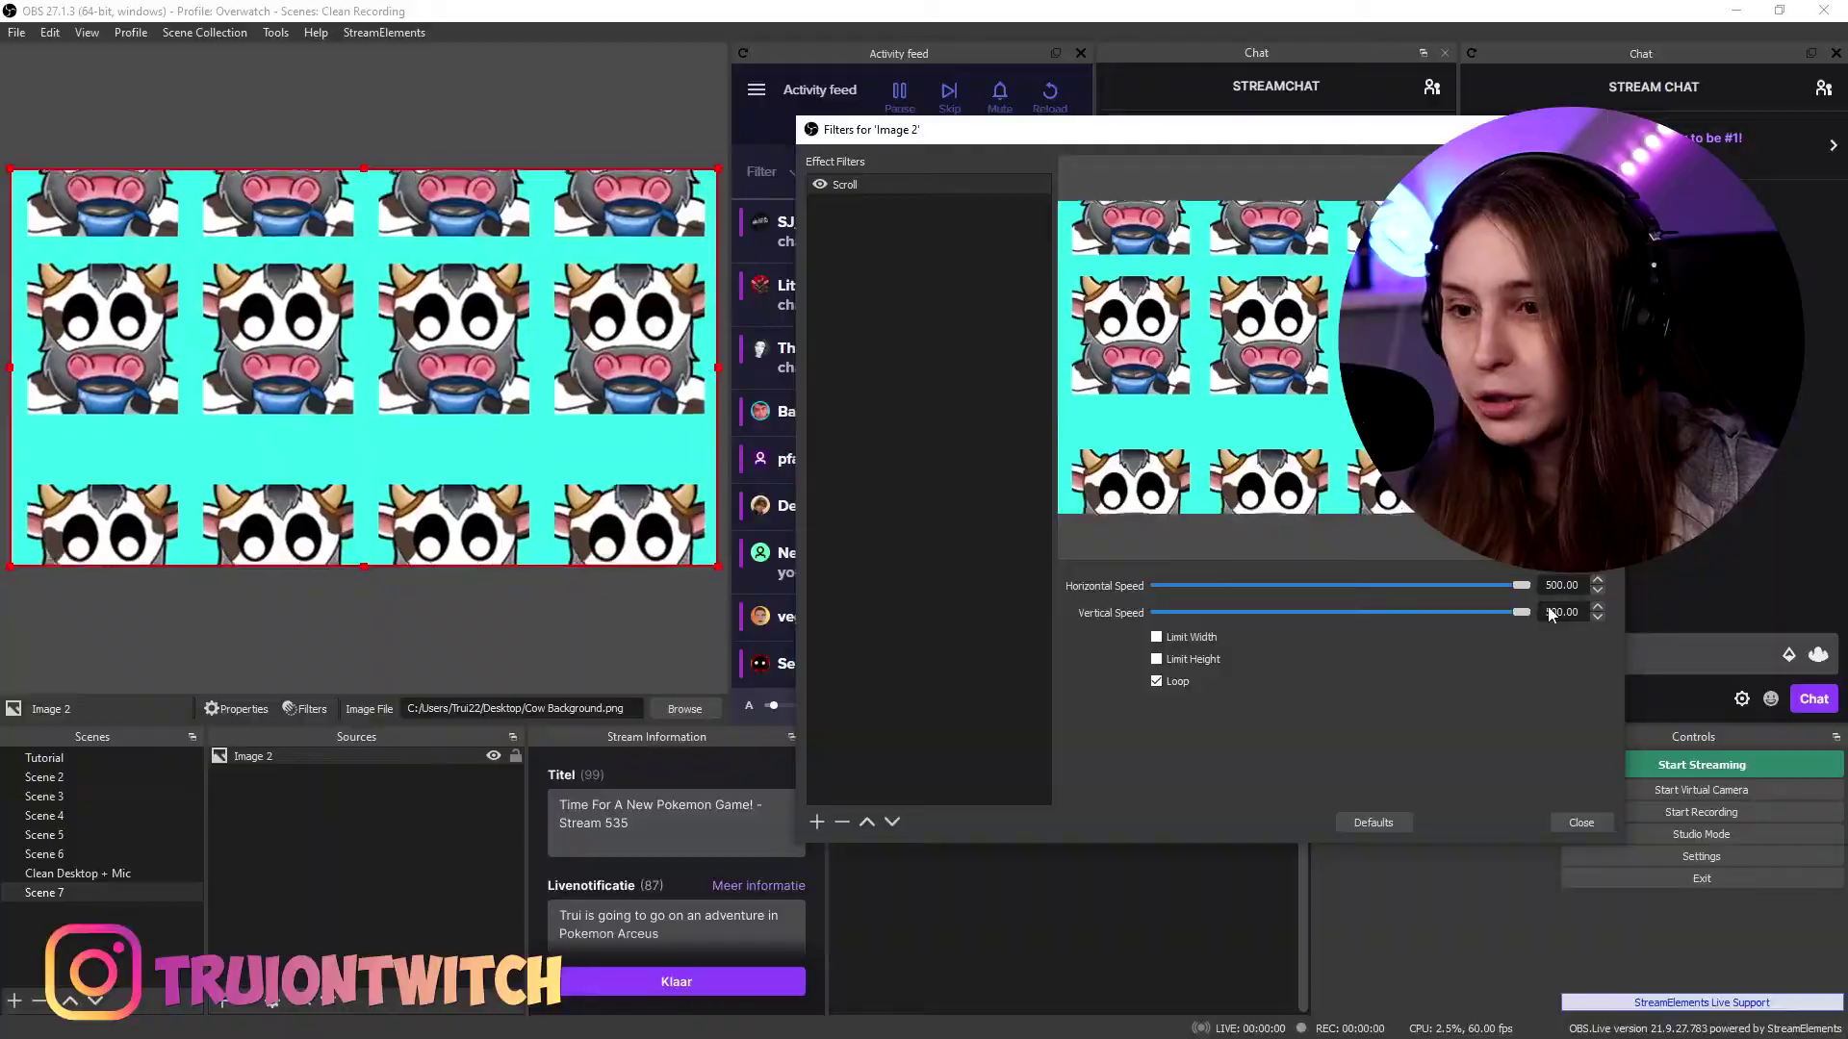
Lower the Scroll speeds to about 223 vertical and 173 horizontal, then close Filters
left_click_drag(1520, 612, 1421, 614)
left_click_drag(1528, 583, 1385, 612)
left_click(1581, 823)
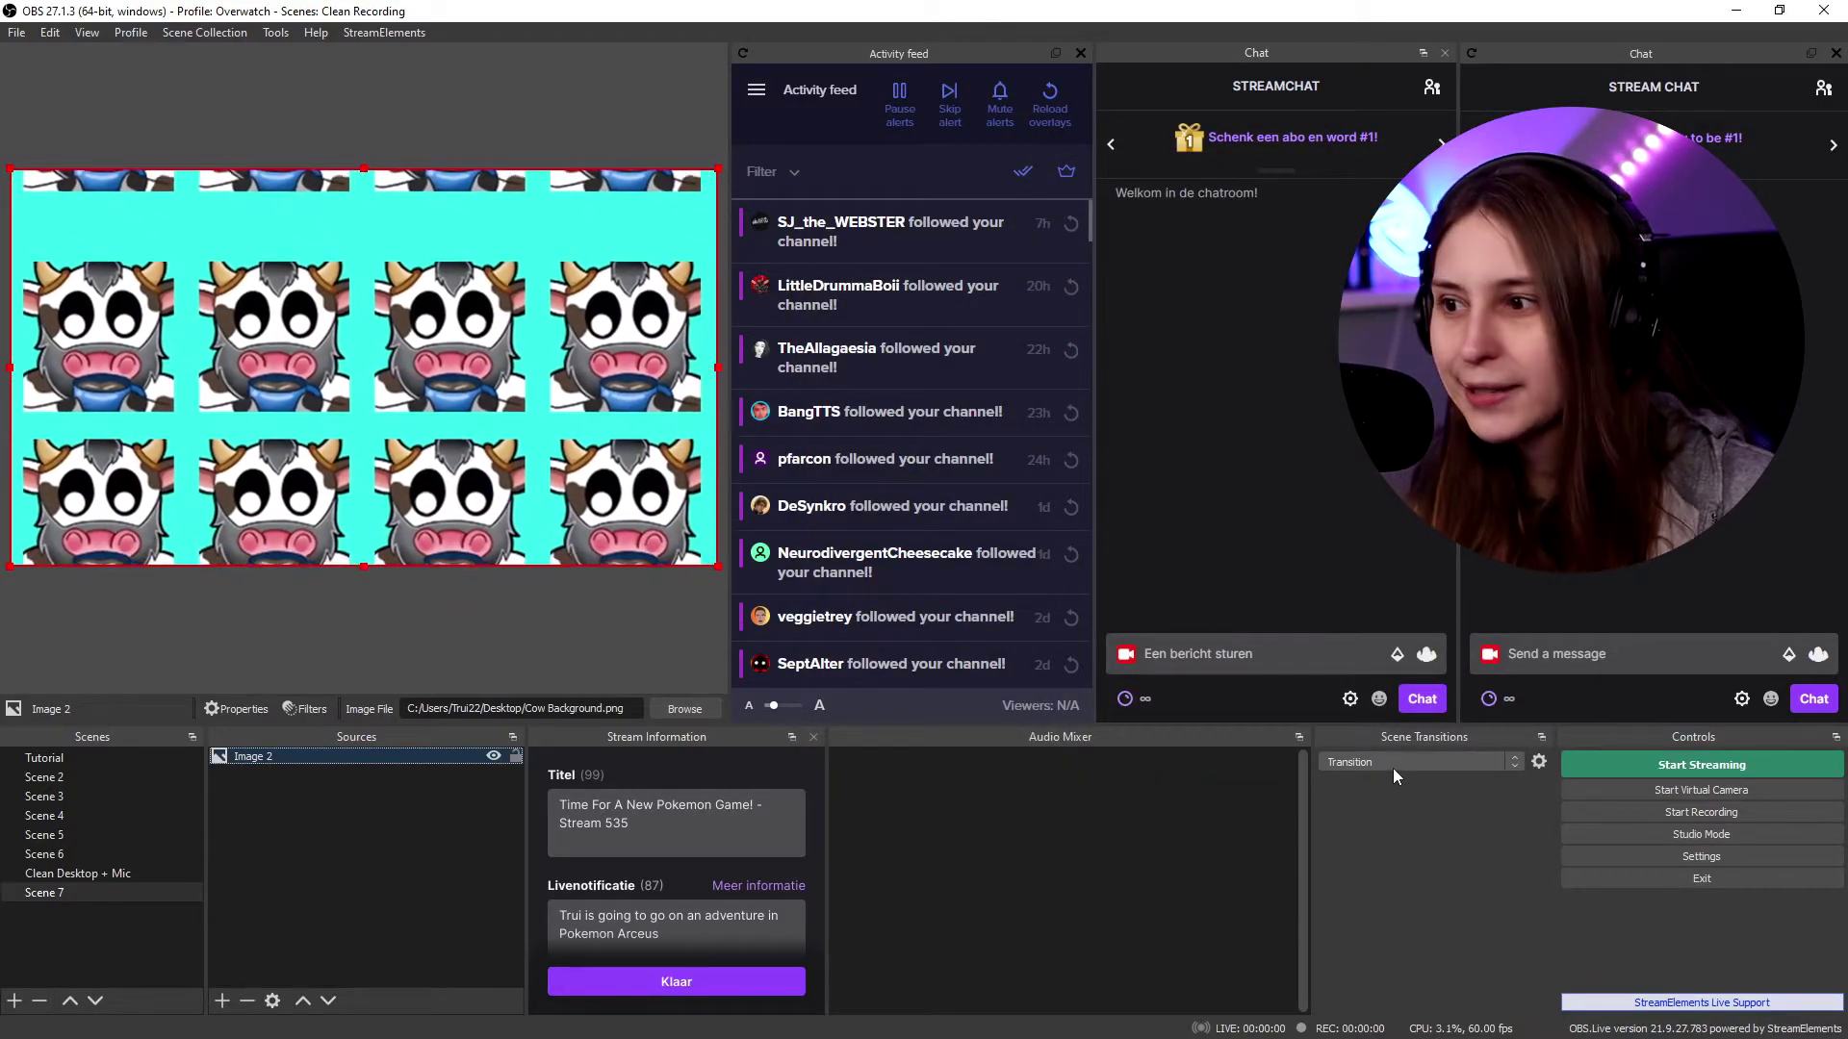
Add the existing Webcam1 capture device to Scene 7, shrink it, and center it
left_click(221, 1001)
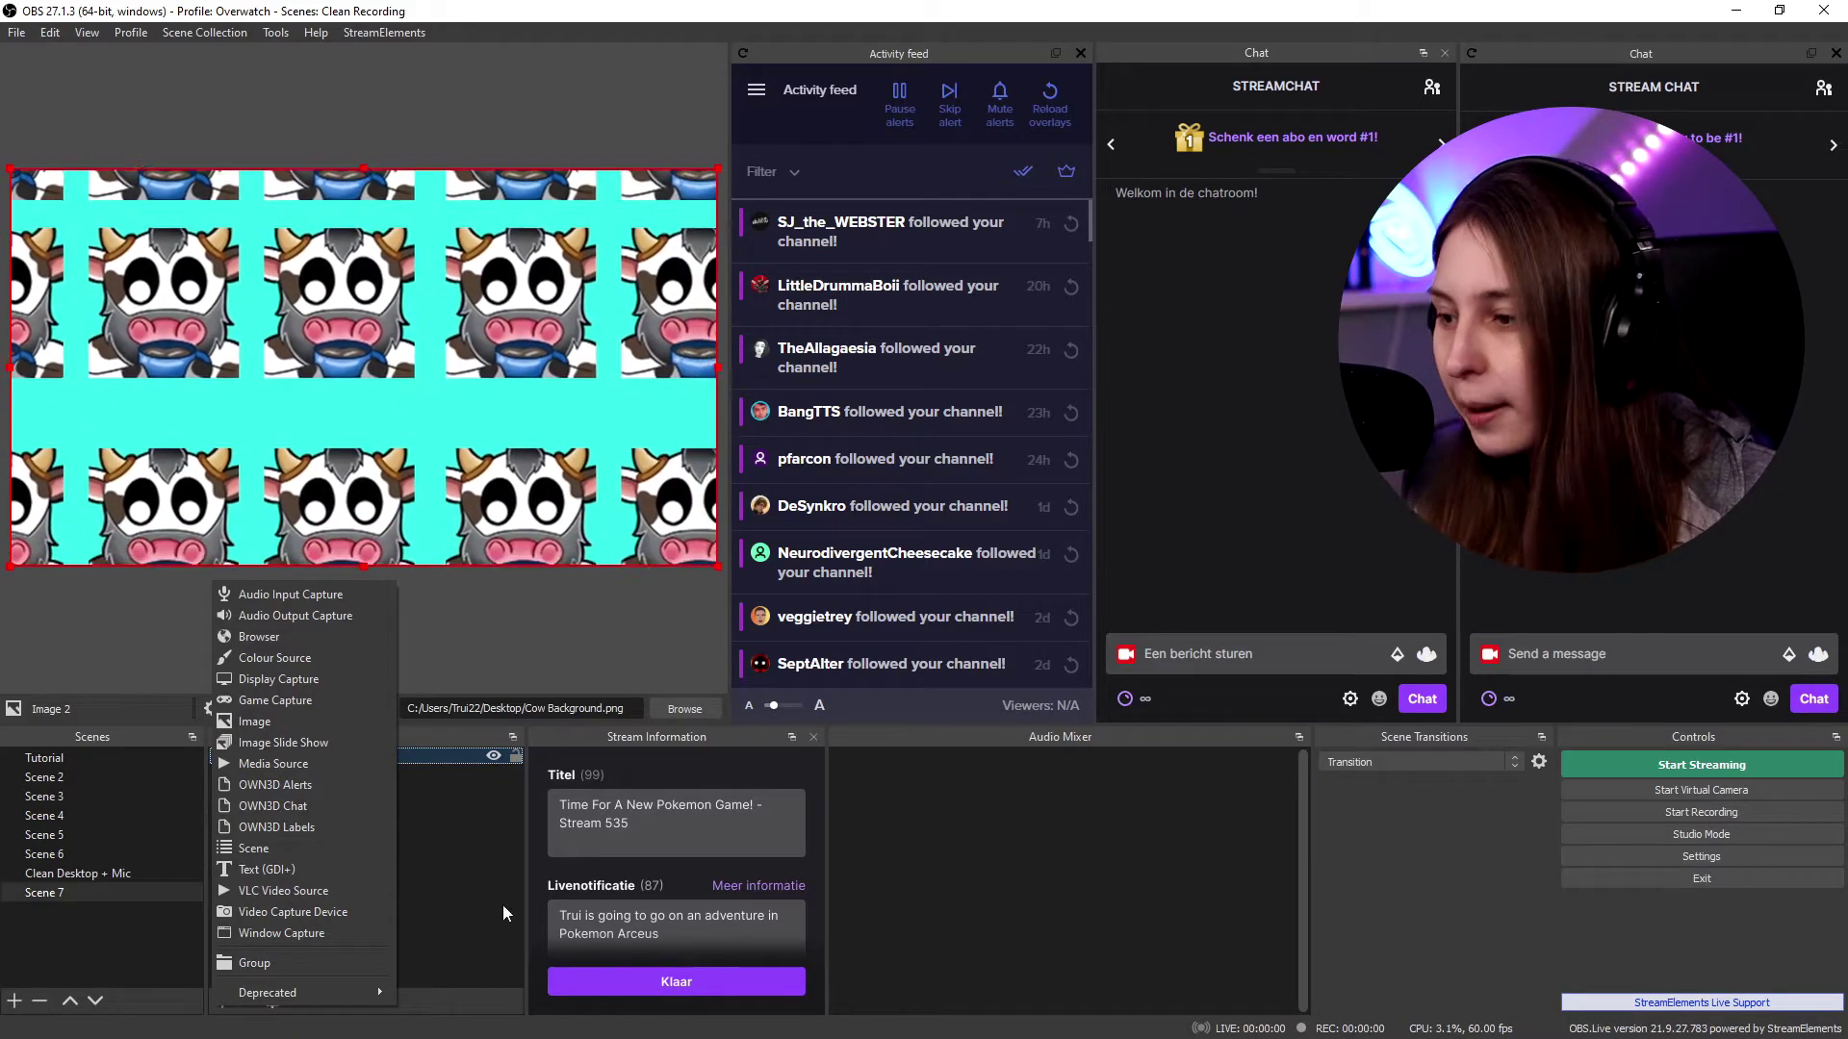
left_click(332, 910)
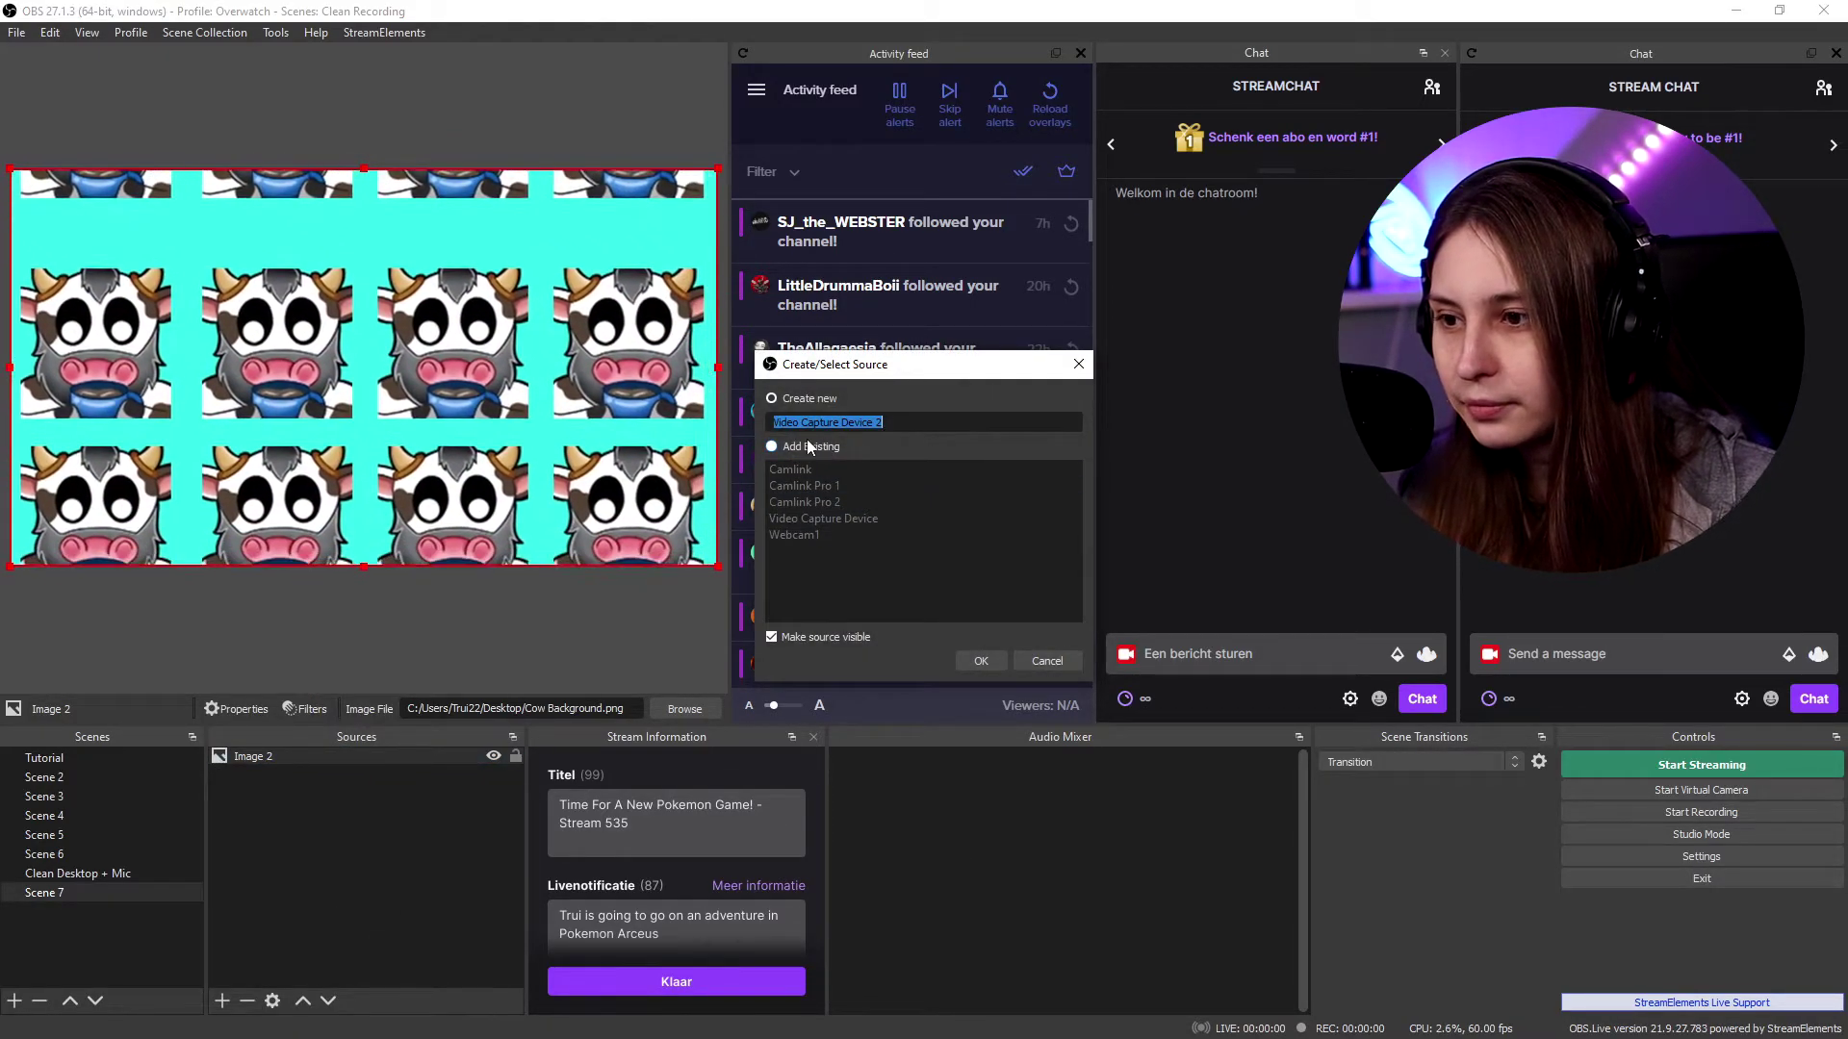
left_click(771, 446)
left_click(794, 534)
left_click(980, 660)
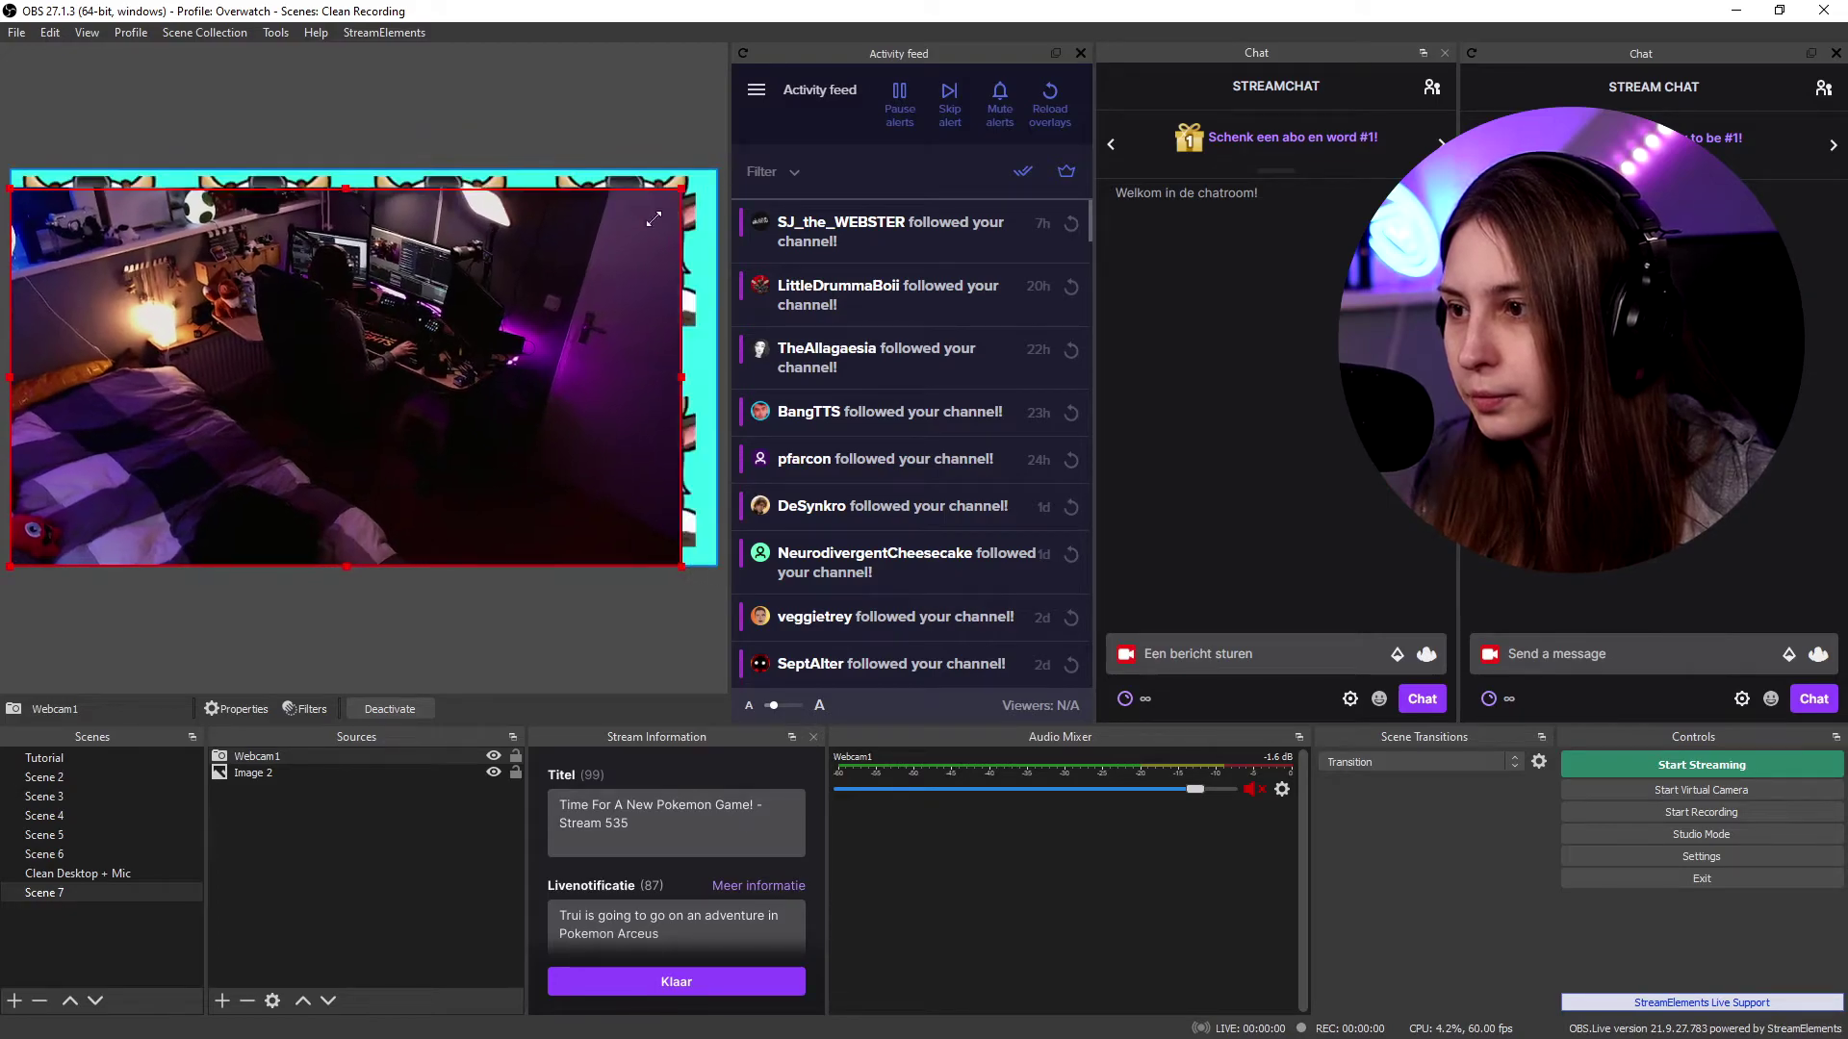
left_click_drag(681, 190, 438, 332)
left_click_drag(295, 399, 418, 324)
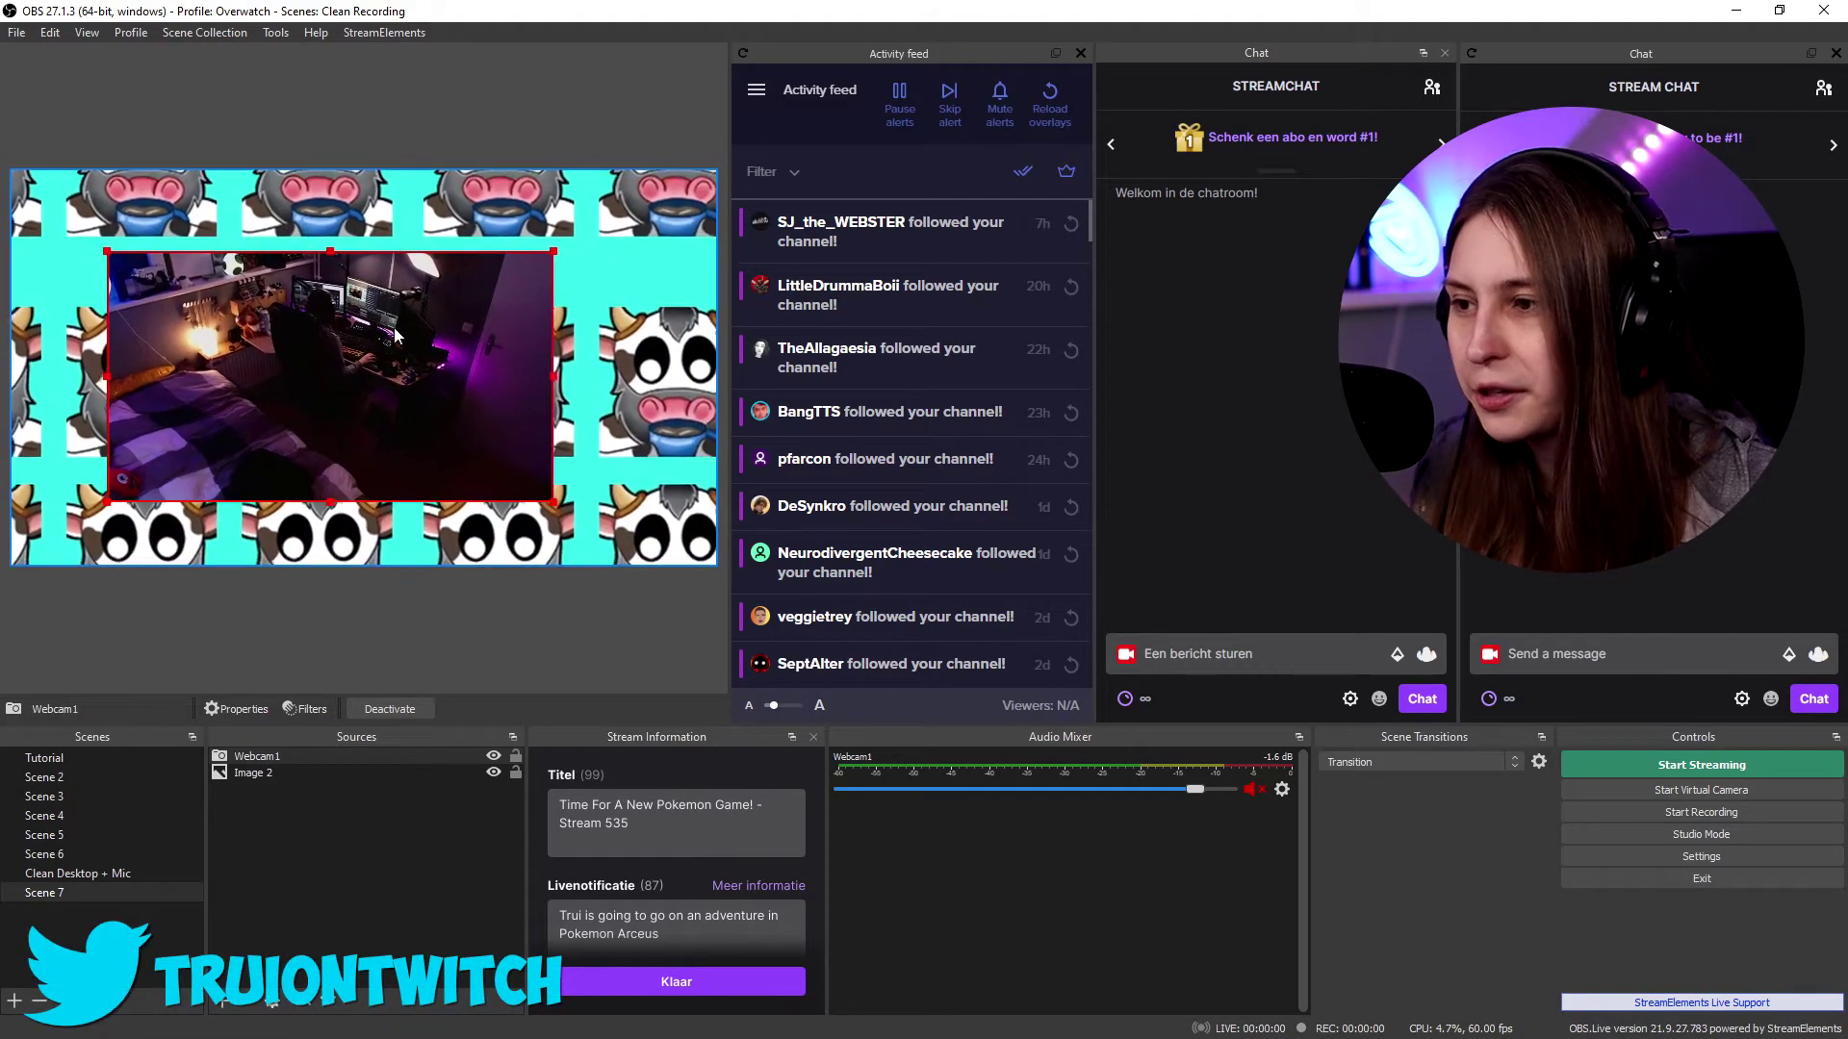